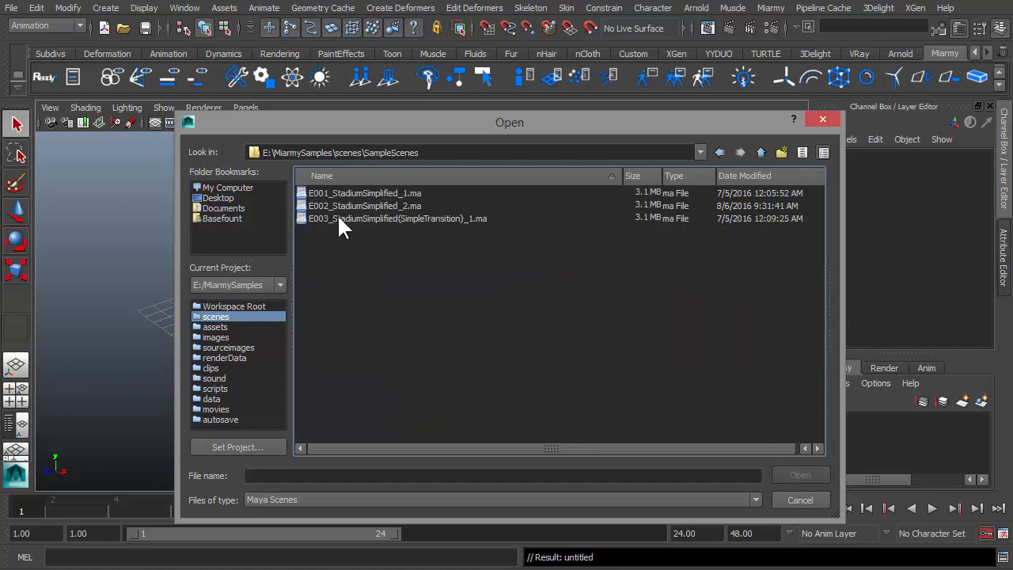
Open the scene E002_StadiumSimplified_2.ma from the SampleScenes folder.
{"action": "left_click", "coordinate": [330, 206]}
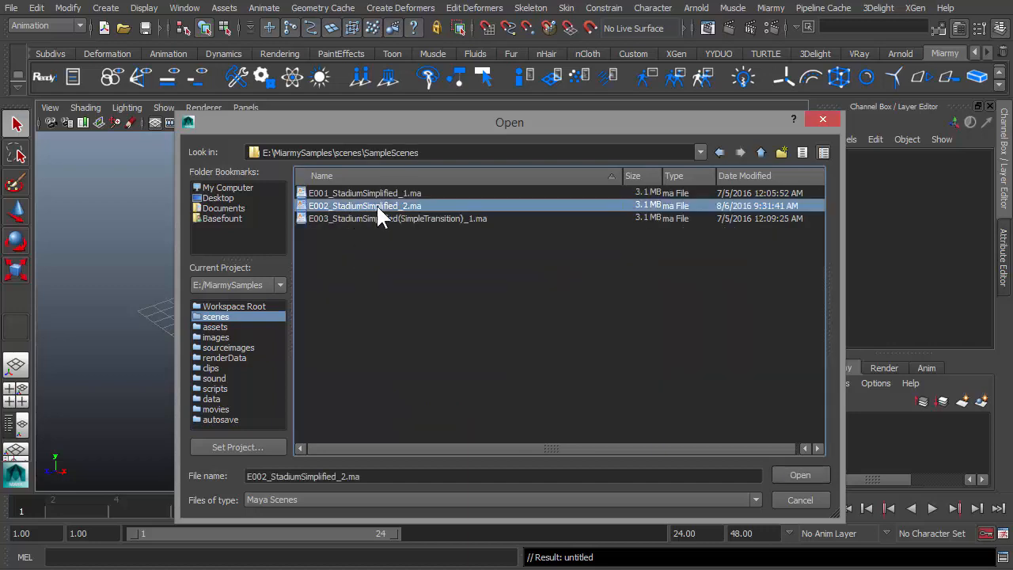
{"action": "double_click", "coordinate": [403, 204]}
{"action": "left_click", "coordinate": [636, 296]}
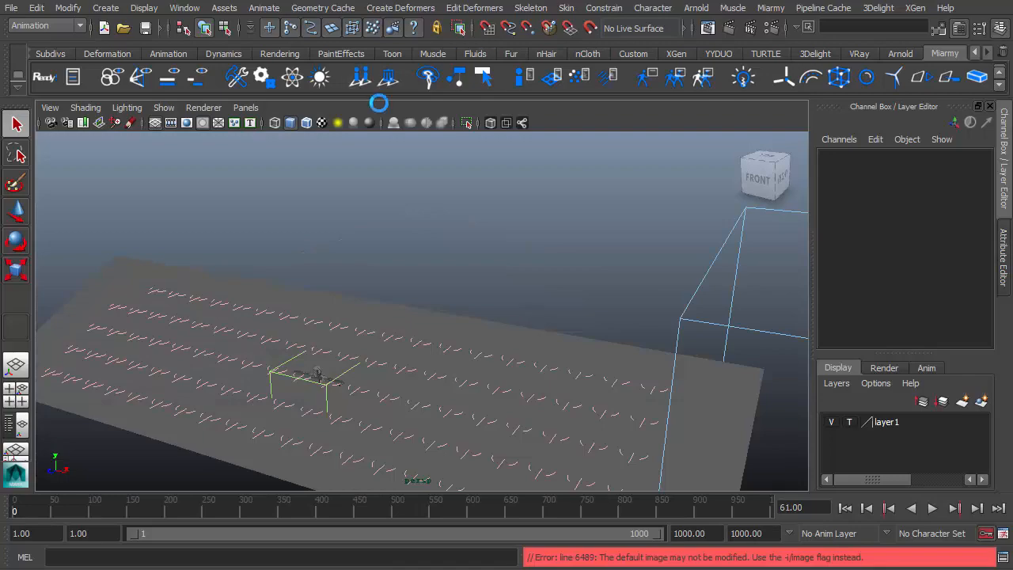
Play the stadium crowd simulation from the start and stop it at about frame 25.
{"action": "left_click", "coordinate": [845, 508]}
{"action": "left_click", "coordinate": [931, 508]}
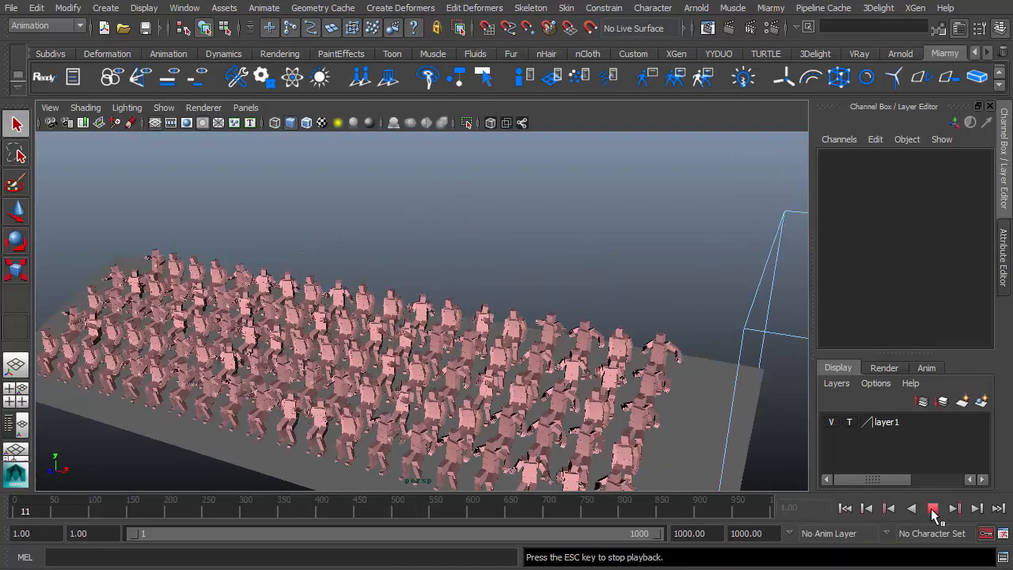
{"action": "key", "text": "Escape"}
{"action": "scroll", "coordinate": [549, 312], "scroll_direction": "up", "scroll_amount": 5}
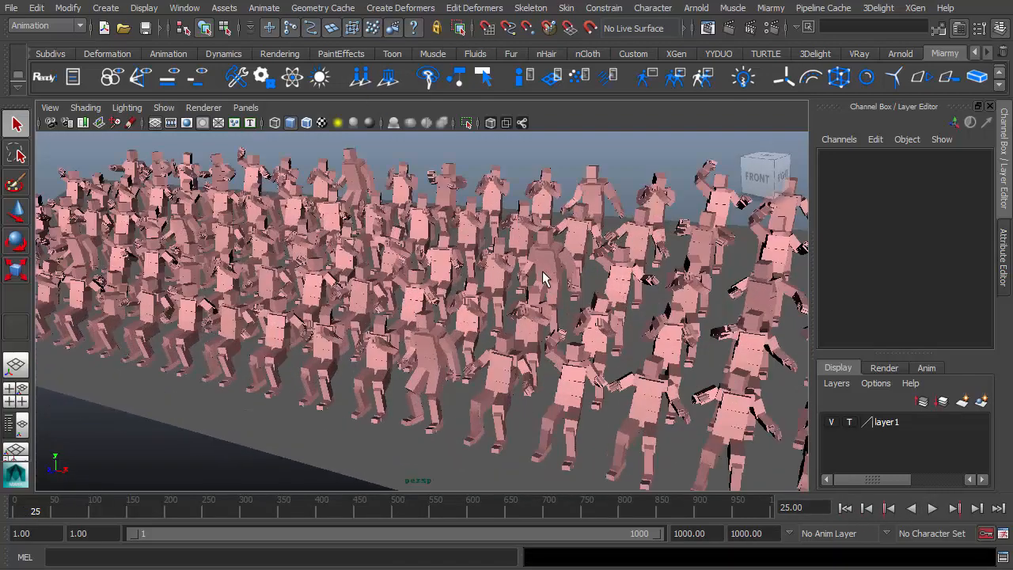
Select several seated agents in the middle of the crowd one after another and examine which action each is playing.
{"action": "left_click", "coordinate": [536, 310]}
{"action": "left_click_drag", "start_coordinate": [536, 311], "coordinate": [505, 337], "text": "alt"}
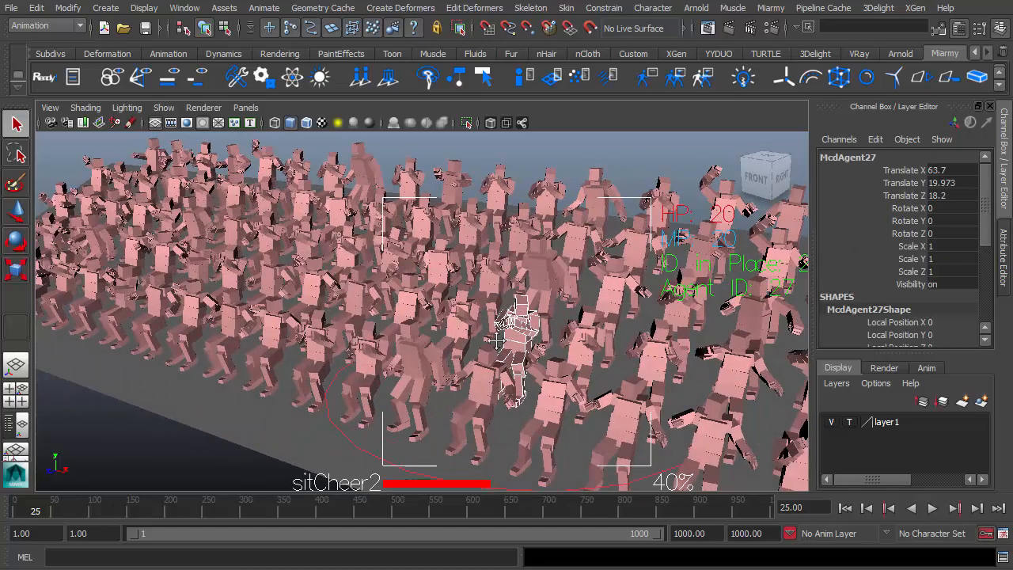
{"action": "middle_click_drag", "start_coordinate": [487, 334], "coordinate": [518, 355], "text": "alt"}
{"action": "left_click", "coordinate": [520, 277]}
{"action": "right_click_drag", "start_coordinate": [506, 304], "coordinate": [558, 296], "text": "alt"}
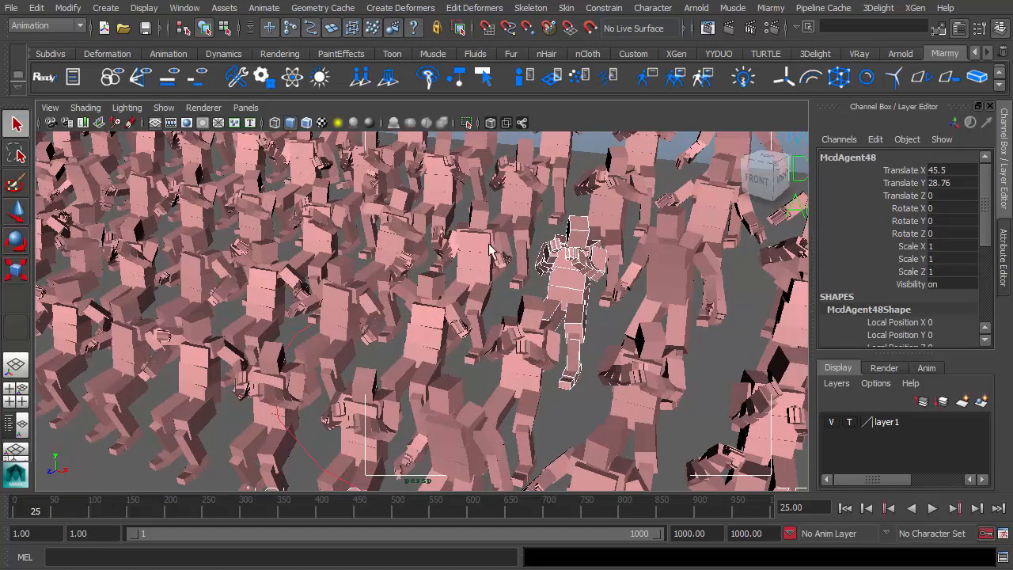
{"action": "left_click", "coordinate": [488, 244]}
{"action": "left_click_drag", "start_coordinate": [488, 247], "coordinate": [494, 282], "text": "alt"}
{"action": "middle_click_drag", "start_coordinate": [500, 286], "coordinate": [511, 299], "text": "alt"}
{"action": "left_click_drag", "start_coordinate": [510, 299], "coordinate": [527, 294], "text": "alt"}
{"action": "right_click_drag", "start_coordinate": [527, 294], "coordinate": [554, 291], "text": "alt"}
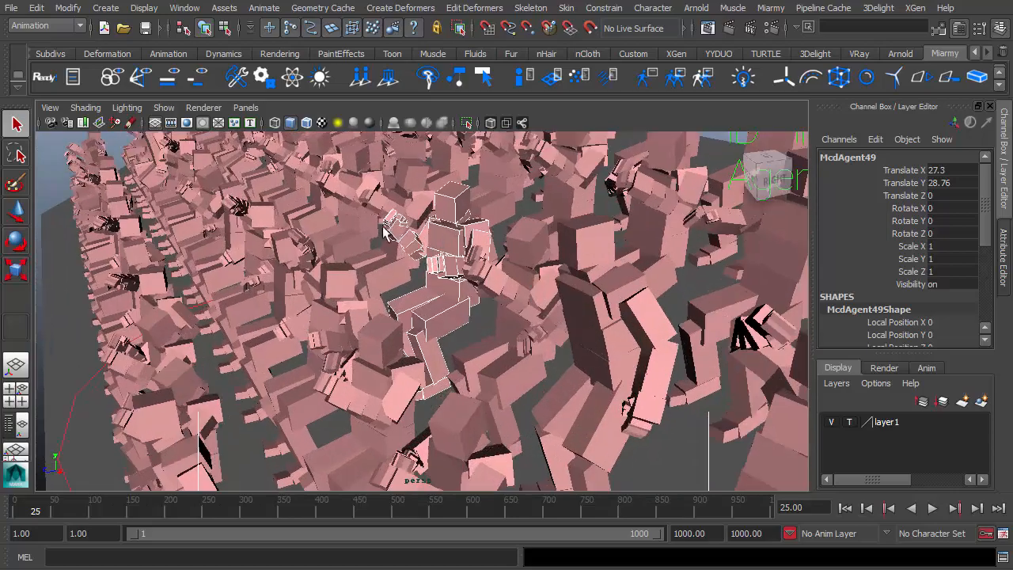
{"action": "left_click_drag", "start_coordinate": [444, 271], "coordinate": [479, 278], "text": "alt"}
{"action": "mouse_move", "coordinate": [483, 293]}
{"action": "right_mouse_down", "text": "alt"}
{"action": "mouse_move", "coordinate": [459, 304]}
{"action": "mouse_move", "coordinate": [469, 298]}
{"action": "right_mouse_up", "text": "alt"}
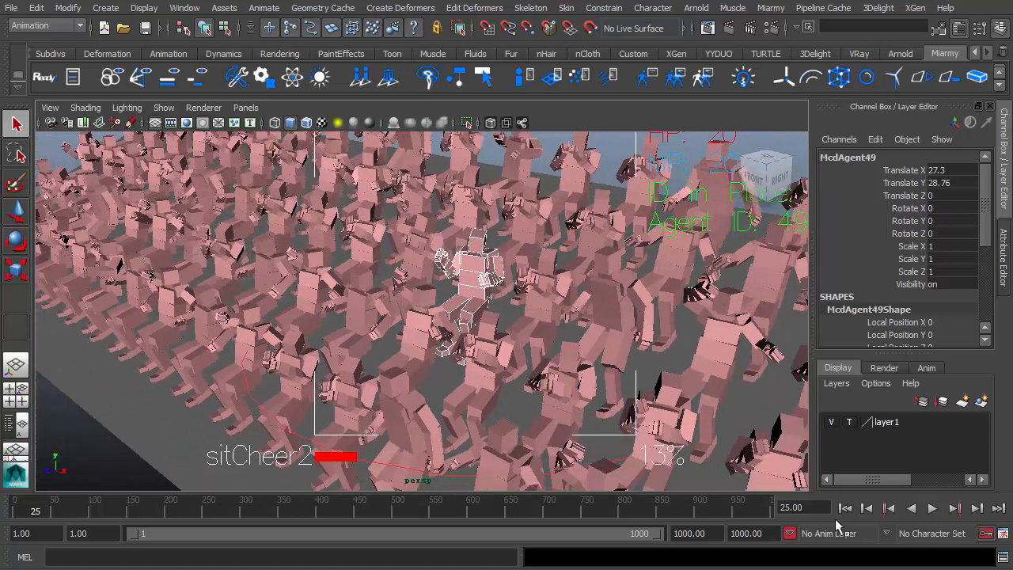
Continue the simulation to frame 44 and select a neighbouring agent to examine its current action.
{"action": "left_click", "coordinate": [931, 510]}
{"action": "key", "text": "Escape"}
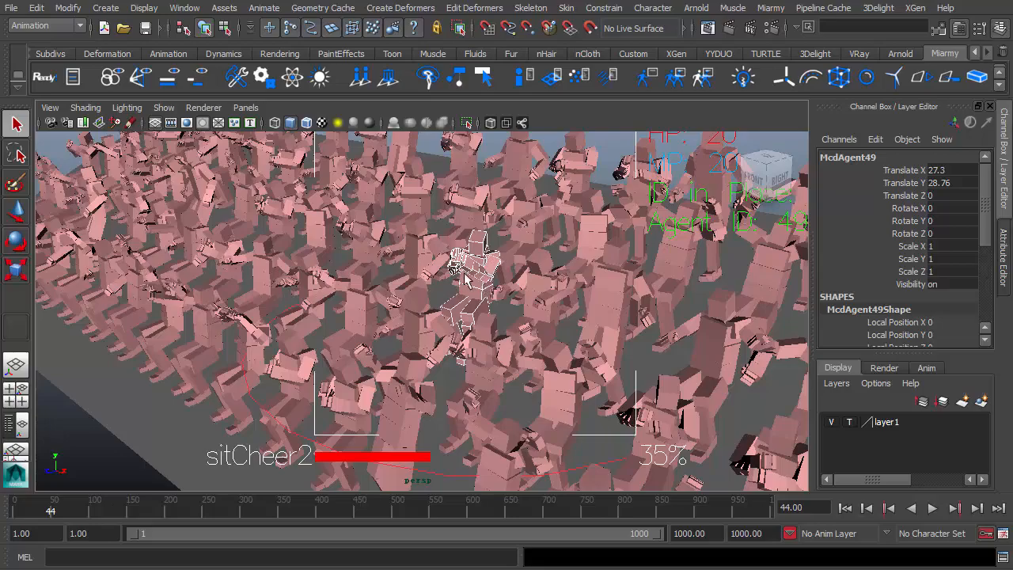
{"action": "scroll", "coordinate": [459, 293], "scroll_direction": "up", "scroll_amount": 5}
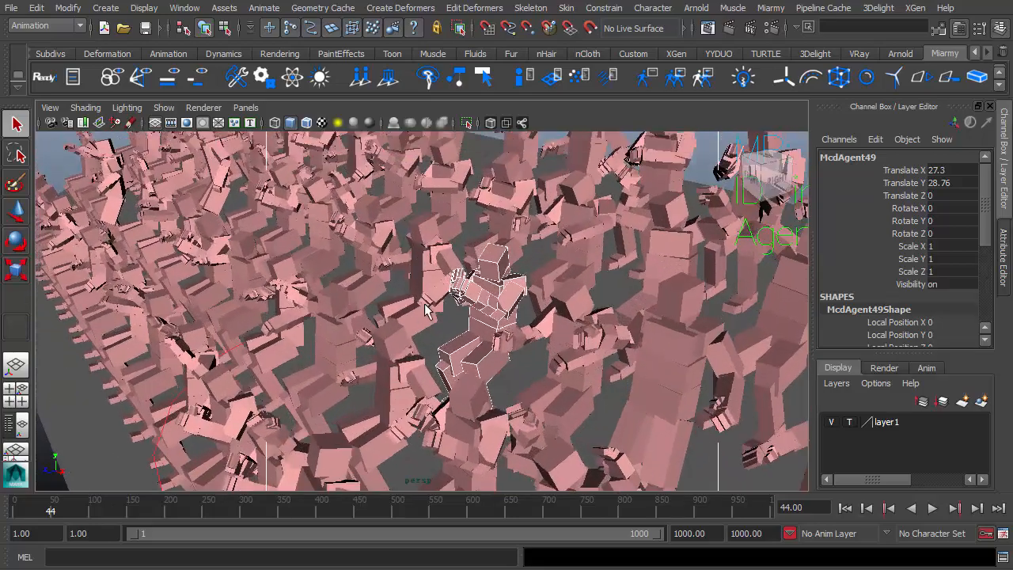
{"action": "left_click_drag", "start_coordinate": [428, 311], "coordinate": [447, 272], "text": "alt"}
{"action": "left_click", "coordinate": [445, 276]}
{"action": "right_click_drag", "start_coordinate": [434, 292], "coordinate": [241, 477], "text": "alt"}
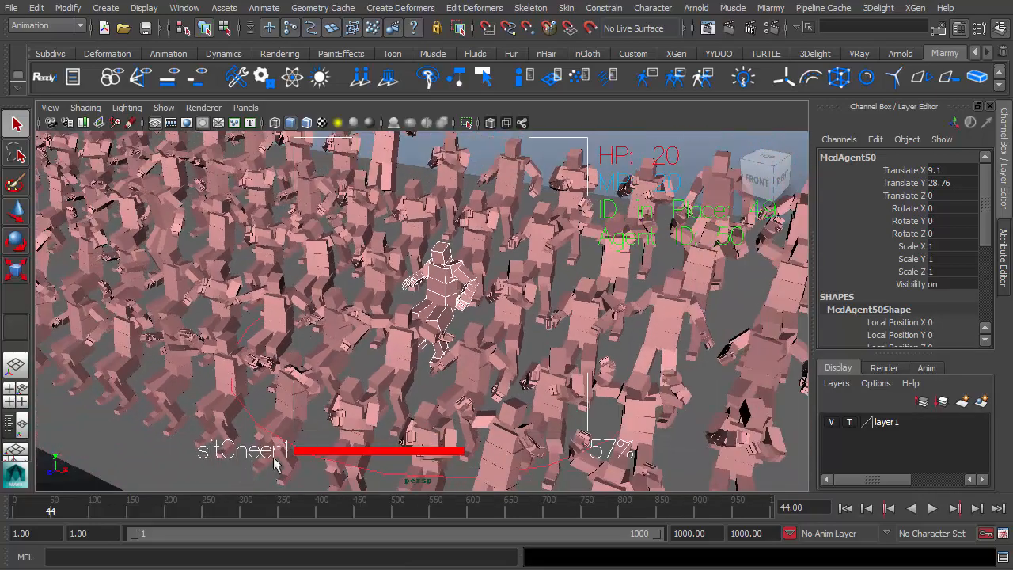
{"action": "right_click_drag", "start_coordinate": [361, 432], "coordinate": [506, 419], "text": "alt"}
Run the simulation on to frame 63 and examine the selected agent's action from the front.
{"action": "left_click", "coordinate": [933, 508]}
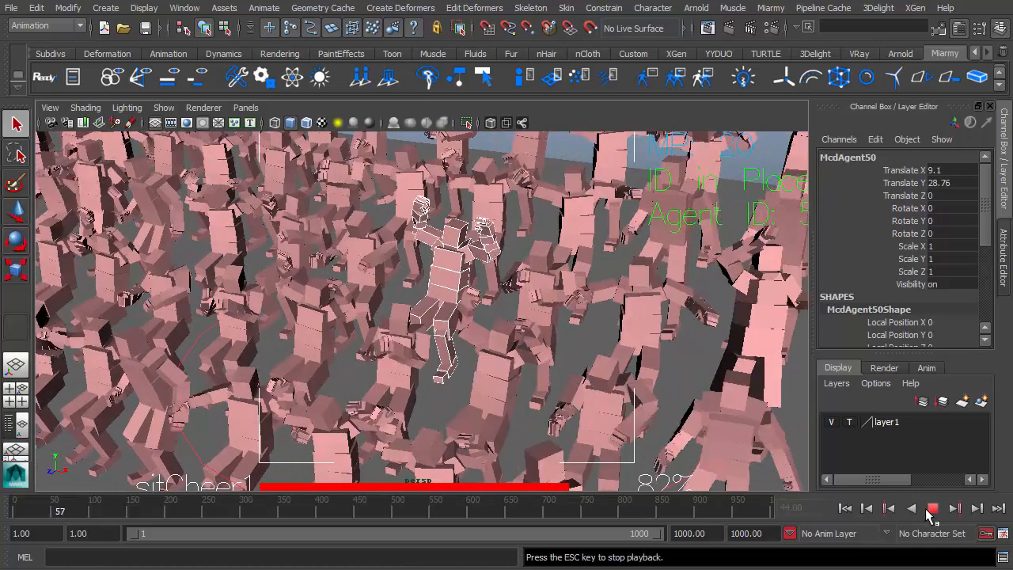
{"action": "left_click", "coordinate": [930, 510]}
{"action": "left_click_drag", "start_coordinate": [426, 329], "coordinate": [485, 327], "text": "alt"}
{"action": "right_click_drag", "start_coordinate": [485, 326], "coordinate": [361, 436], "text": "alt"}
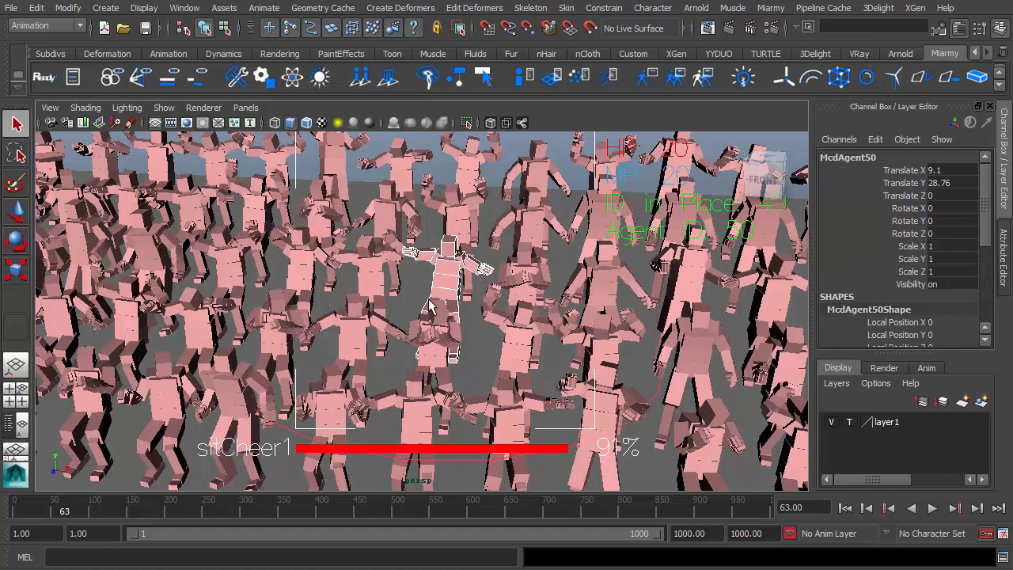
{"action": "left_click_drag", "start_coordinate": [400, 372], "coordinate": [388, 368], "text": "alt"}
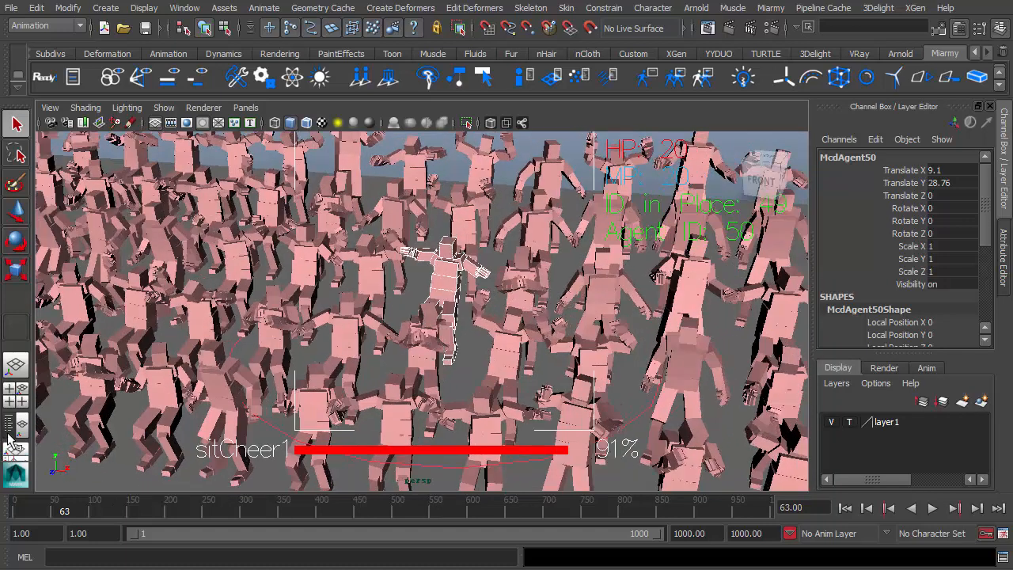
Remove the placed agents and show the Outliner beside the view, expanded through Miarmy_Contents and Agent_man to the actions under Action_man.
{"action": "left_click", "coordinate": [388, 82]}
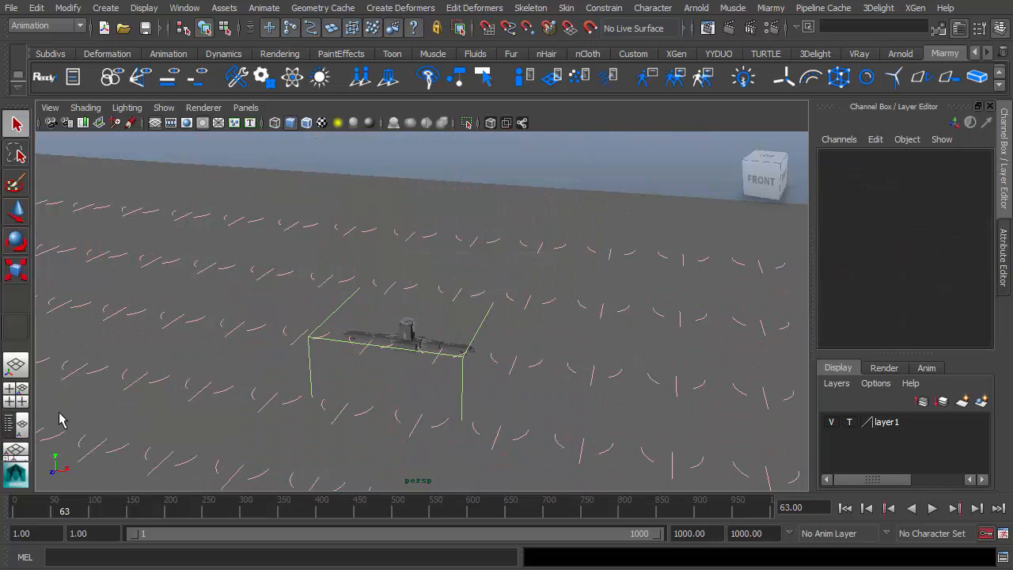
{"action": "left_click", "coordinate": [16, 426]}
{"action": "left_click", "coordinate": [54, 208]}
{"action": "left_click", "coordinate": [71, 223]}
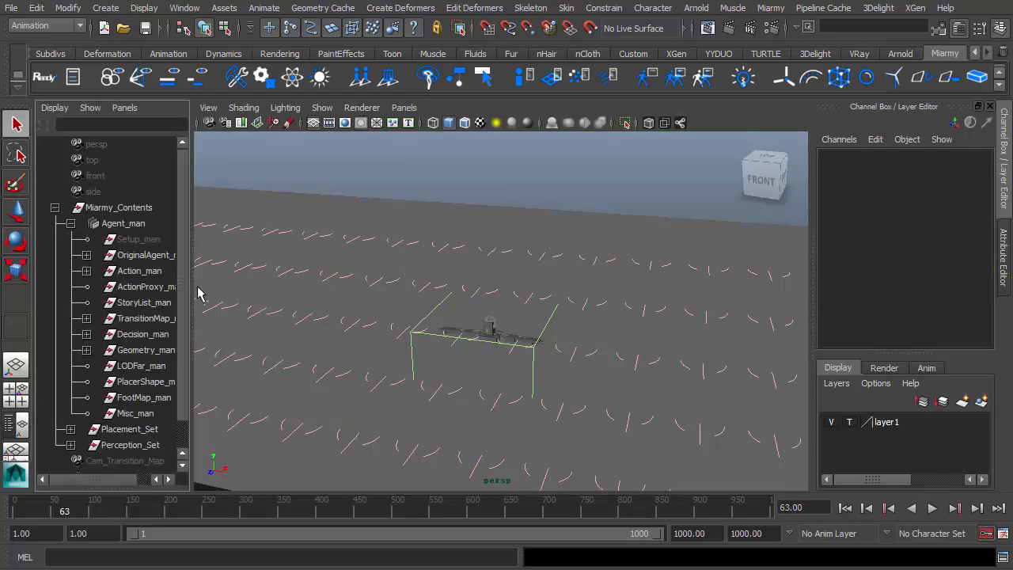
{"action": "left_click_drag", "start_coordinate": [193, 285], "coordinate": [227, 283]}
{"action": "left_click", "coordinate": [136, 271]}
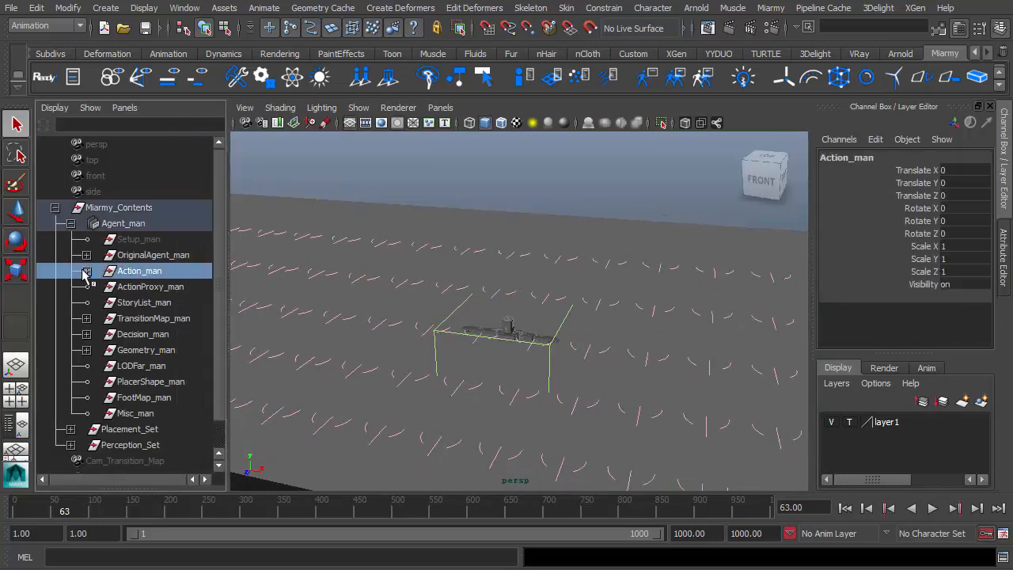
{"action": "left_click", "coordinate": [87, 271]}
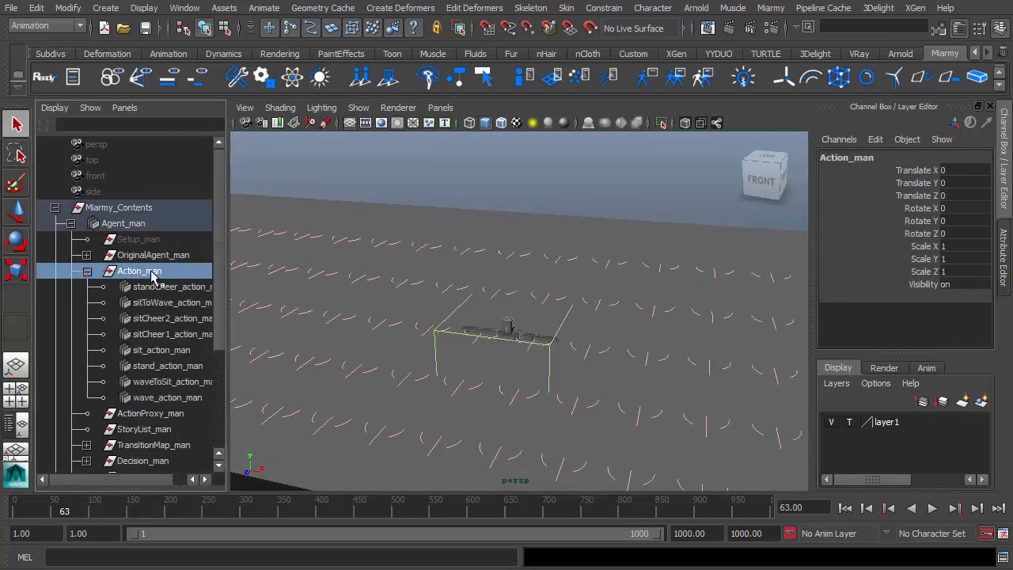
Unparent sitCheer1_action_man from the Action_man group so it sits at the scene's root level.
{"action": "left_click", "coordinate": [163, 336]}
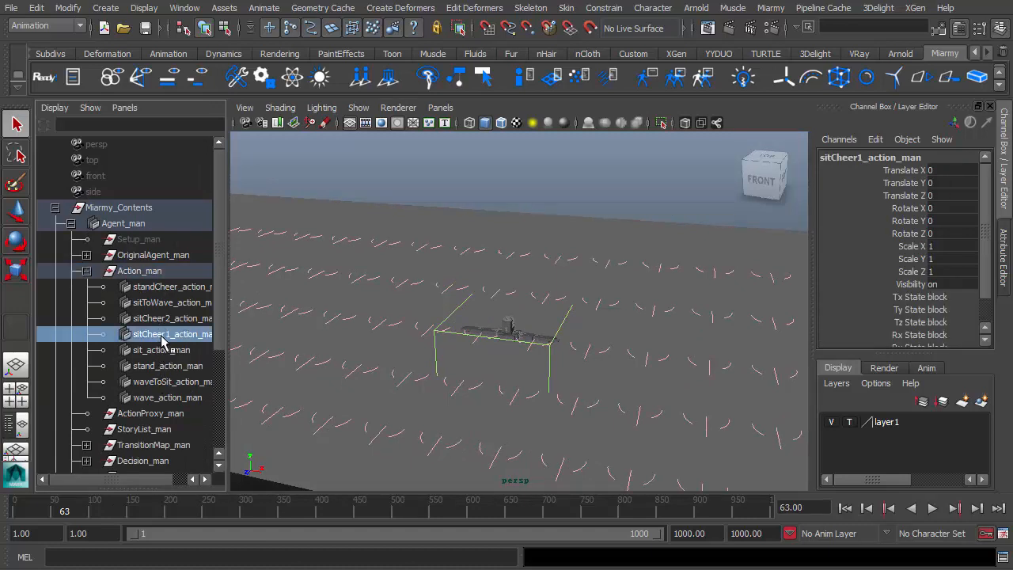
{"action": "key", "text": "shift+p"}
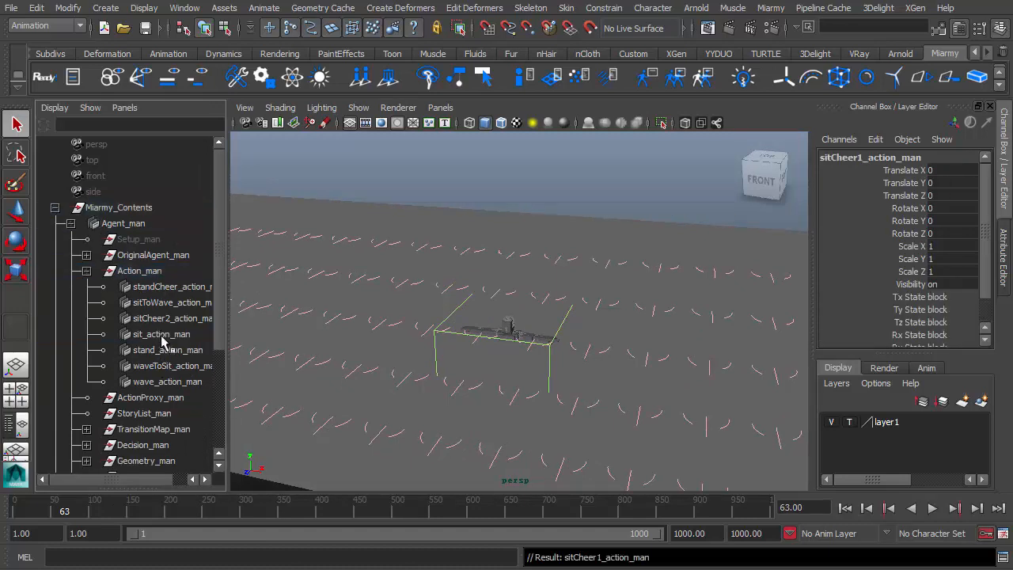
{"action": "scroll", "coordinate": [162, 340], "scroll_direction": "down", "scroll_amount": 3}
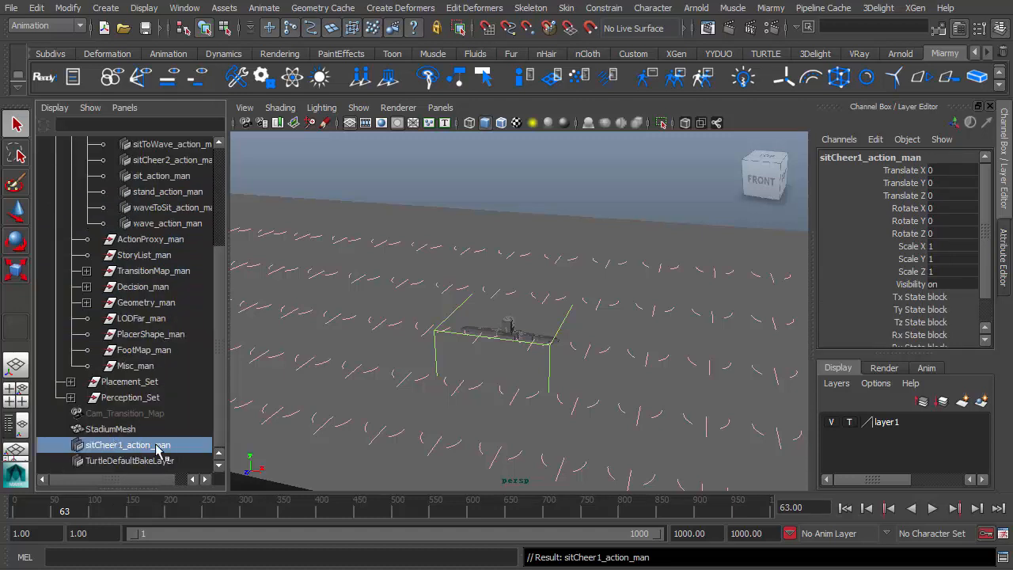
Export the selected action node as a mayaAscii file named SitCheer1_man in the SampleScenes folder.
{"action": "left_click", "coordinate": [11, 8]}
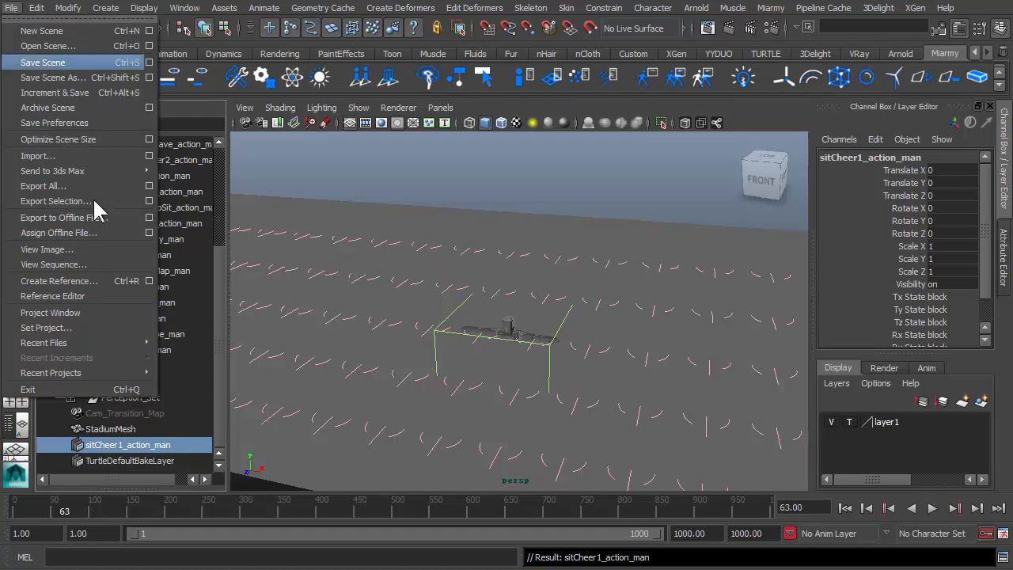
{"action": "left_click", "coordinate": [150, 201]}
{"action": "left_click", "coordinate": [511, 260]}
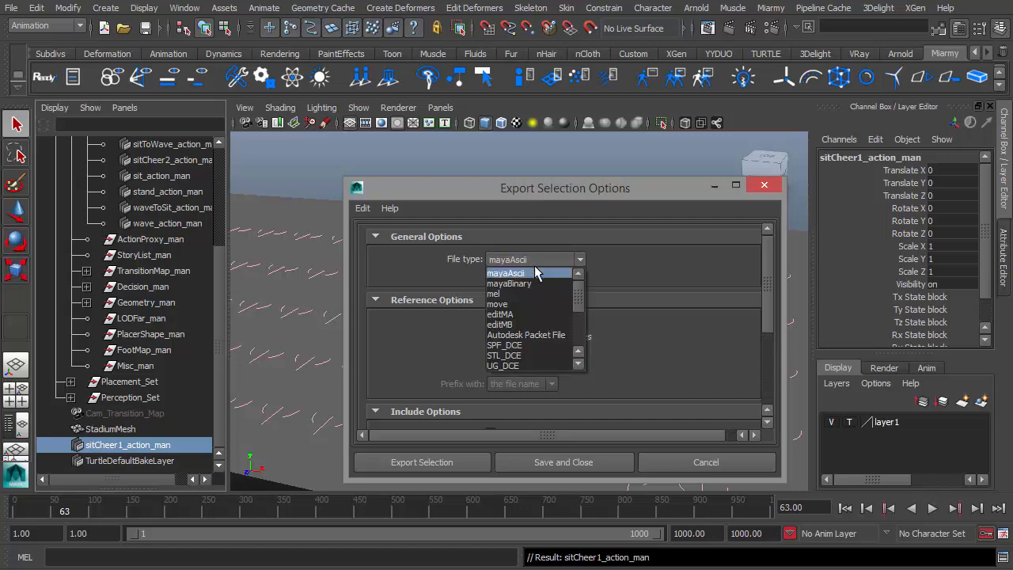
{"action": "left_click", "coordinate": [527, 272]}
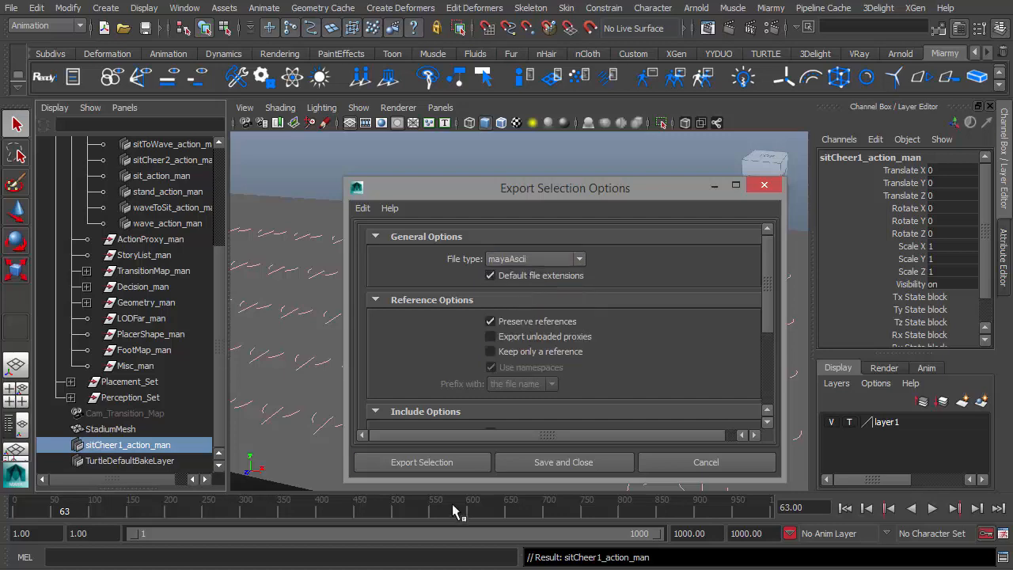
{"action": "left_click", "coordinate": [447, 464]}
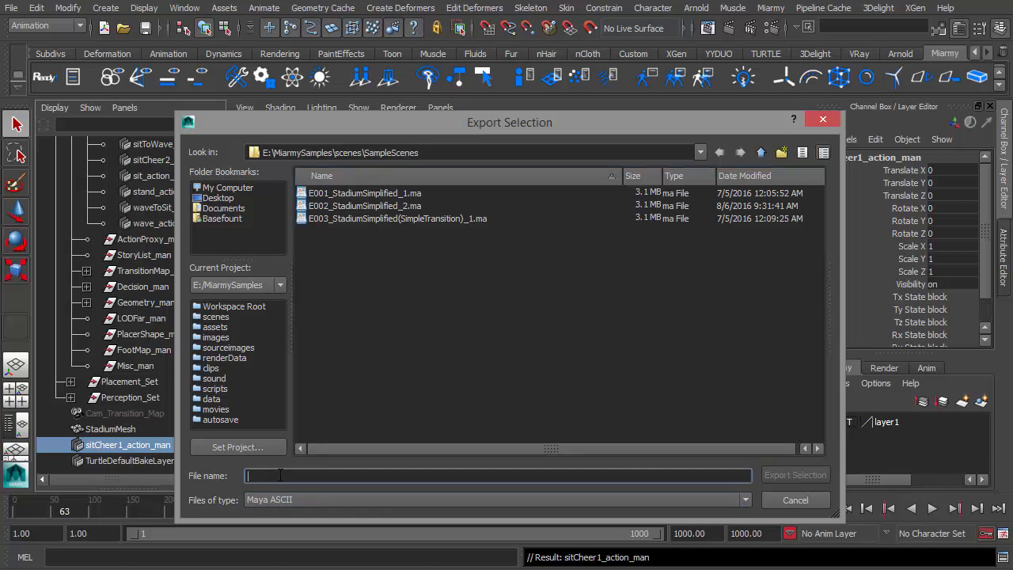
{"action": "type", "text": "SitCheer1_man"}
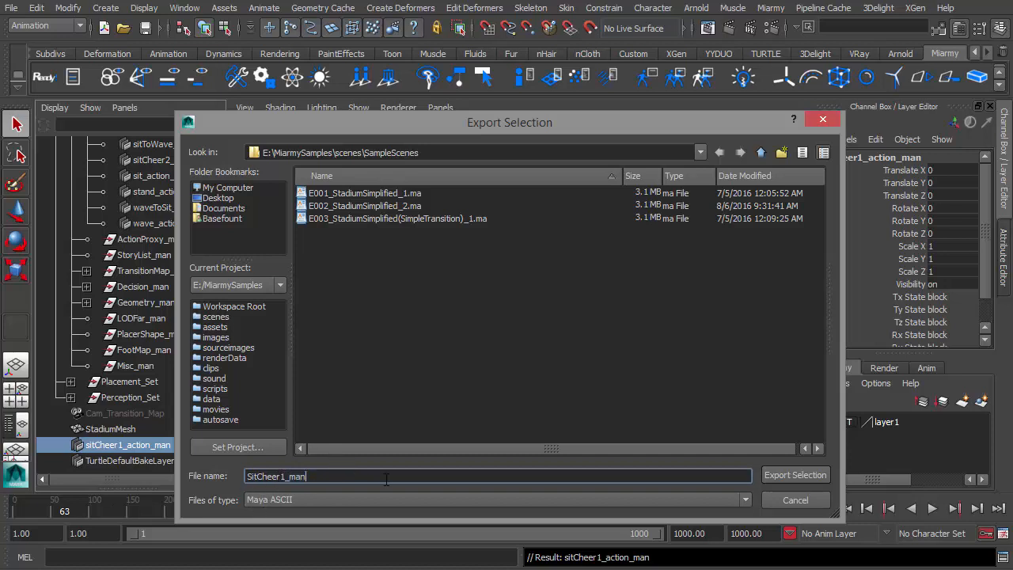
{"action": "left_click", "coordinate": [802, 468]}
Open S063_NoiseLogic_1.ma from the project's scenes folder without saving the stadium scene's changes.
{"action": "left_click", "coordinate": [16, 11]}
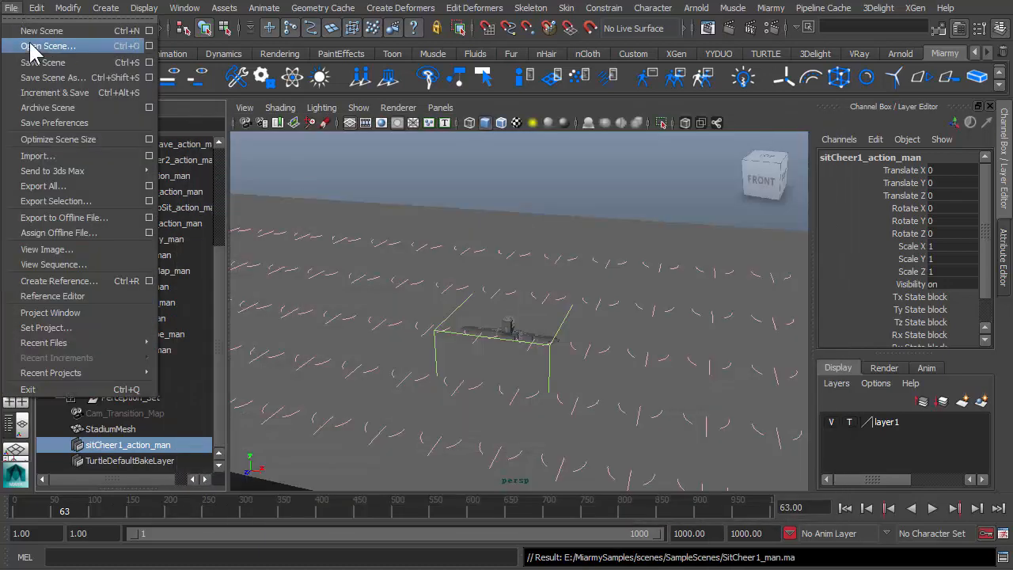
{"action": "left_click", "coordinate": [29, 40]}
{"action": "left_click", "coordinate": [262, 317]}
{"action": "scroll", "coordinate": [377, 320], "scroll_direction": "down", "scroll_amount": 10}
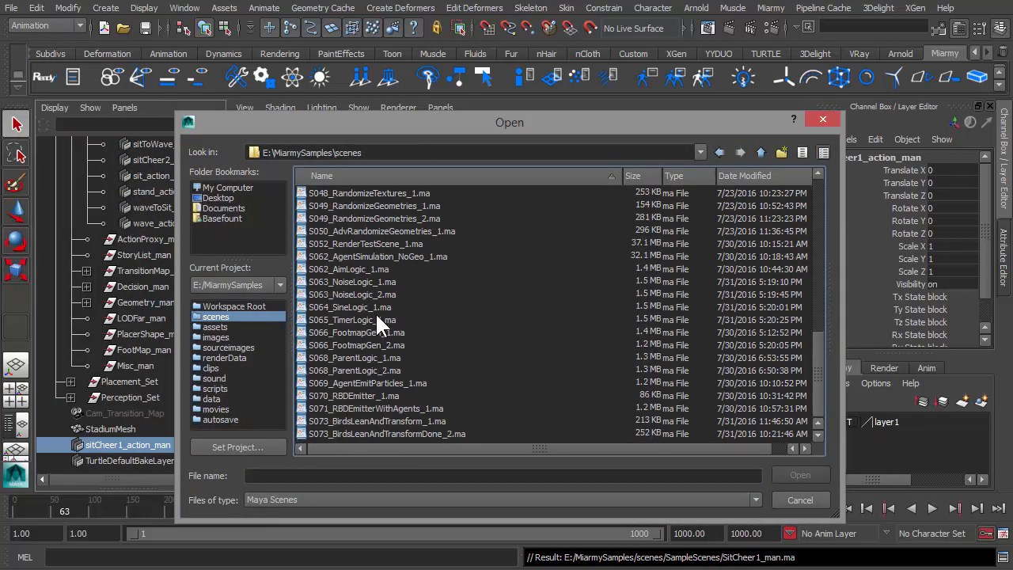
{"action": "left_click", "coordinate": [348, 282]}
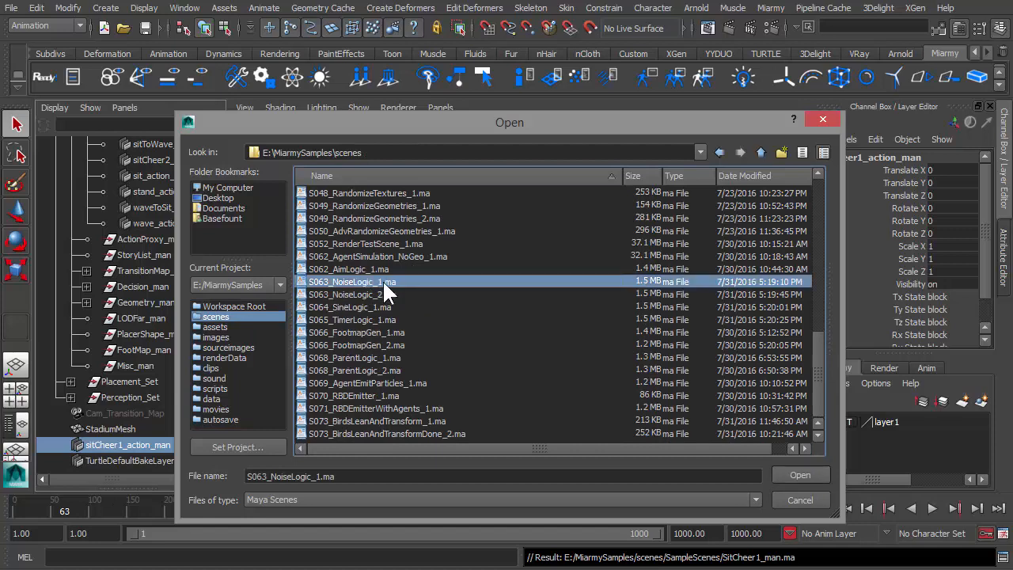
{"action": "left_click", "coordinate": [792, 475]}
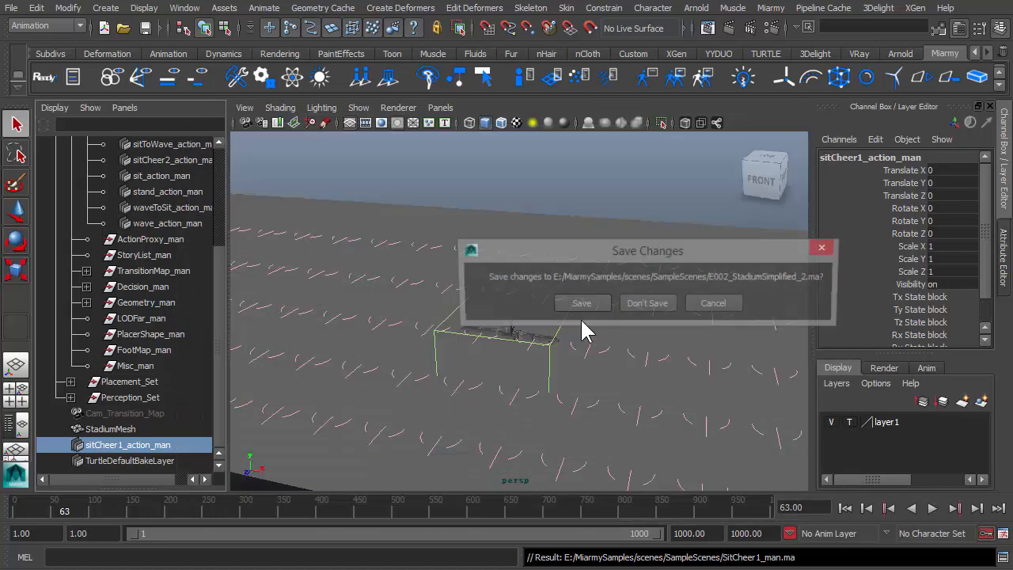
{"action": "left_click", "coordinate": [660, 307]}
Place the agents in the noise logic scene and play the simulation, stopping at frame 15.
{"action": "left_click_drag", "start_coordinate": [483, 346], "coordinate": [513, 340], "text": "alt"}
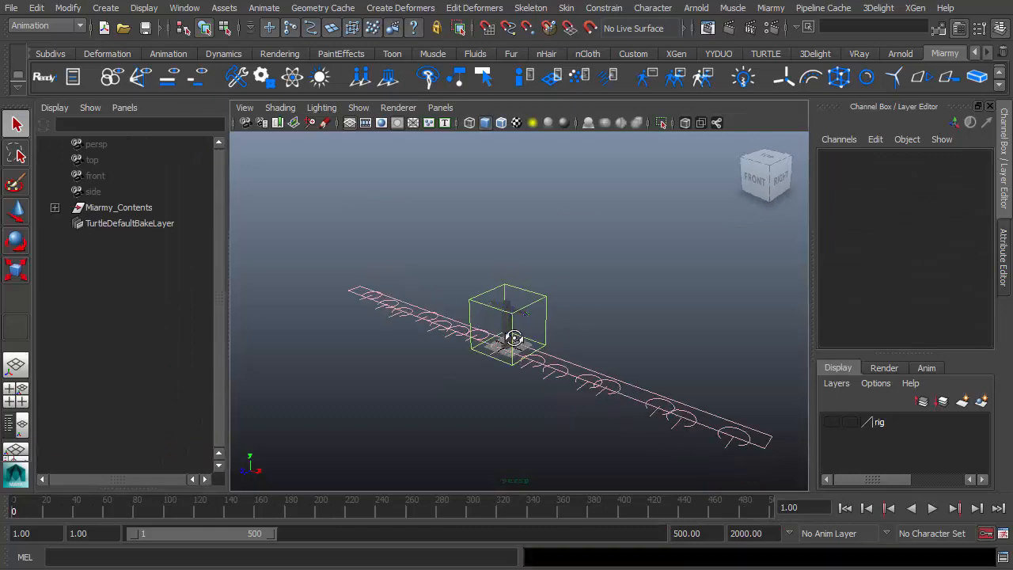
{"action": "right_click_drag", "start_coordinate": [514, 340], "coordinate": [632, 350], "text": "alt"}
{"action": "left_click_drag", "start_coordinate": [502, 346], "coordinate": [504, 371], "text": "alt"}
{"action": "right_click_drag", "start_coordinate": [504, 371], "coordinate": [550, 378], "text": "alt"}
{"action": "middle_click_drag", "start_coordinate": [524, 375], "coordinate": [539, 349], "text": "alt"}
{"action": "left_click", "coordinate": [358, 77]}
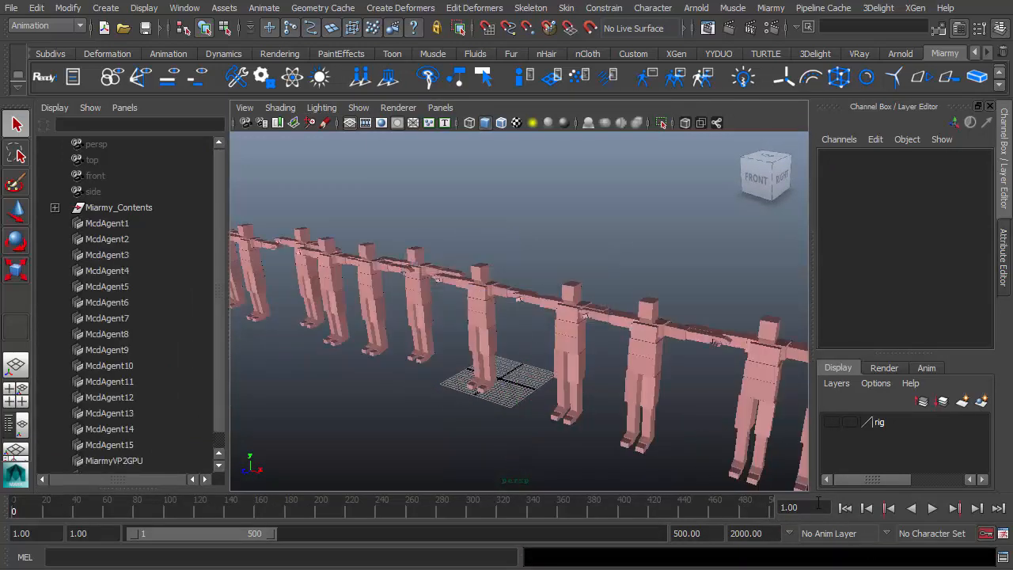
{"action": "left_click", "coordinate": [930, 510]}
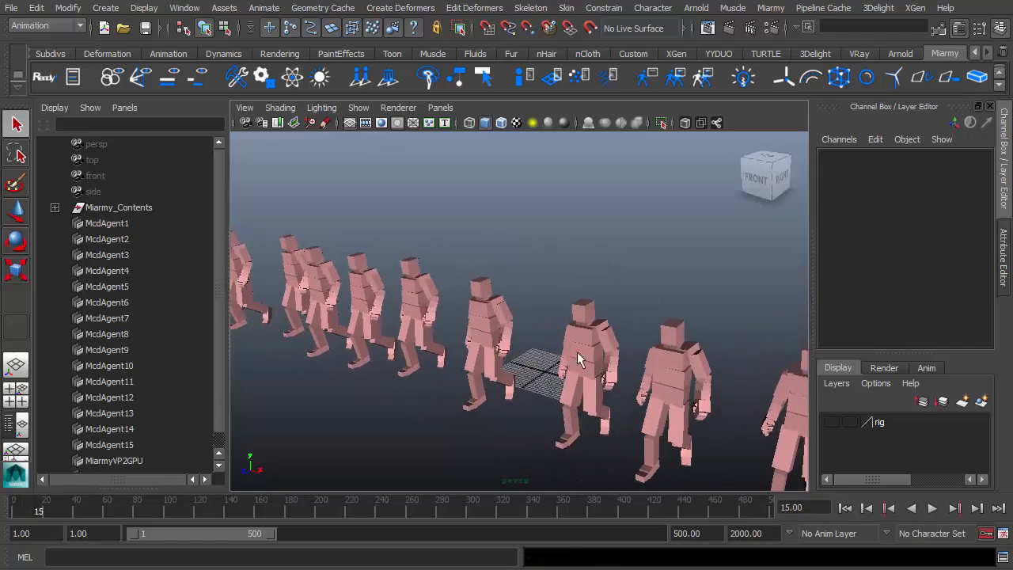
{"action": "key", "text": "Escape"}
Select an agent in the middle of the walking row and expand Miarmy_Contents and Agent_casual in the Outliner.
{"action": "left_click", "coordinate": [499, 327]}
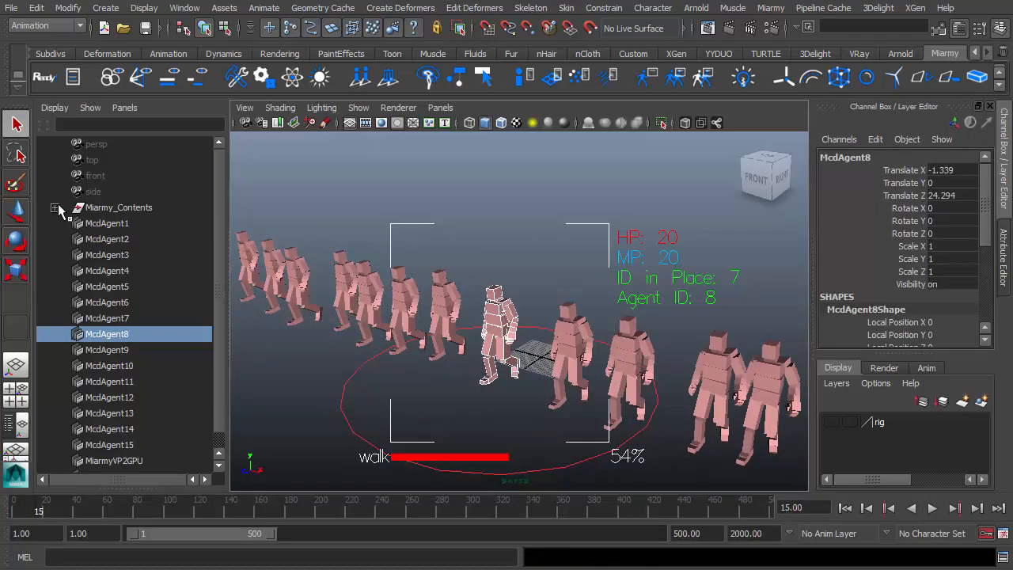
{"action": "left_click", "coordinate": [54, 208]}
{"action": "left_click", "coordinate": [70, 223]}
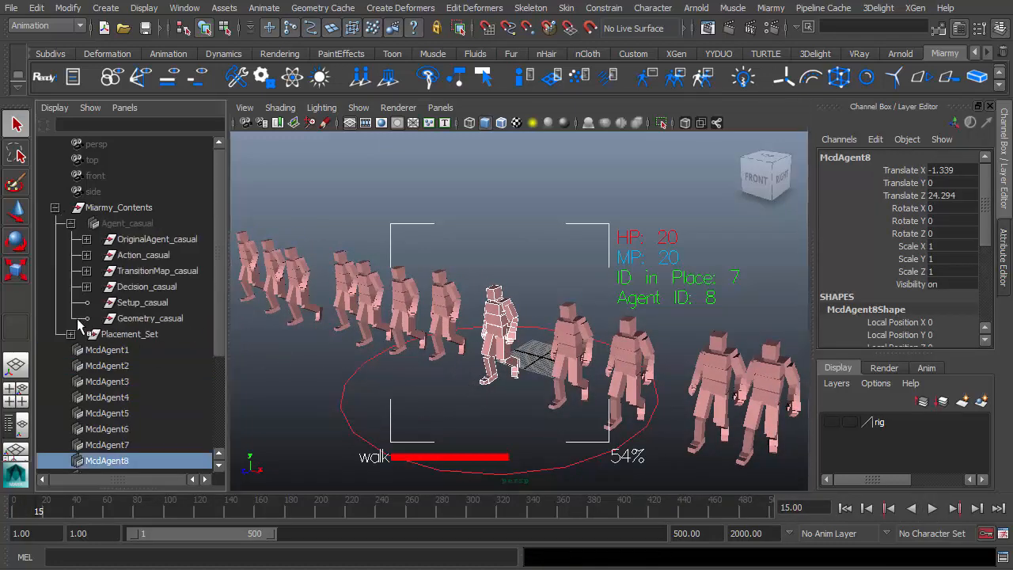
Examine the def and walk decision nodes under Decision_casual, checking the default action and the walk output decision.
{"action": "left_click", "coordinate": [87, 287]}
{"action": "double_click", "coordinate": [149, 319]}
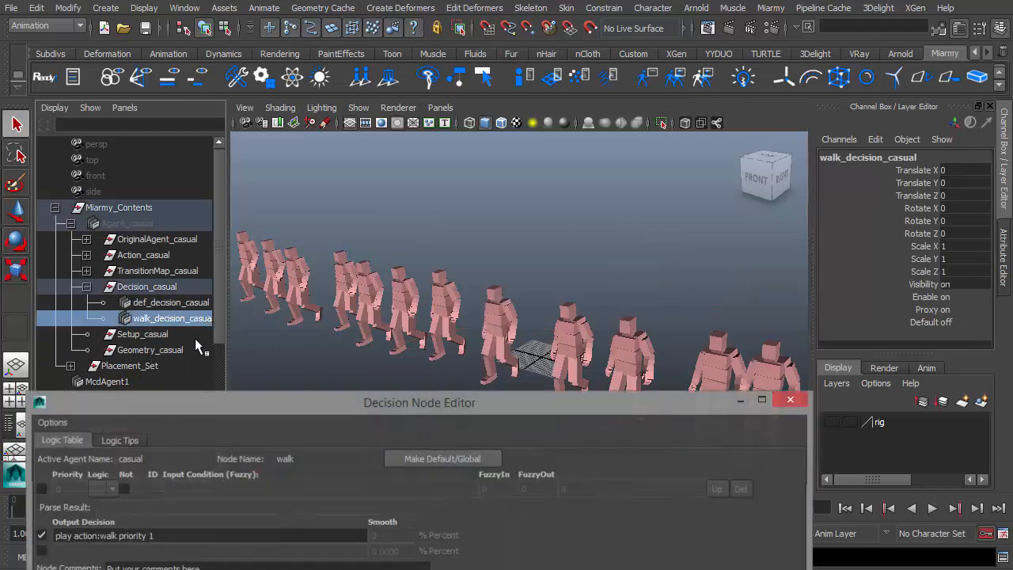
{"action": "double_click", "coordinate": [140, 304]}
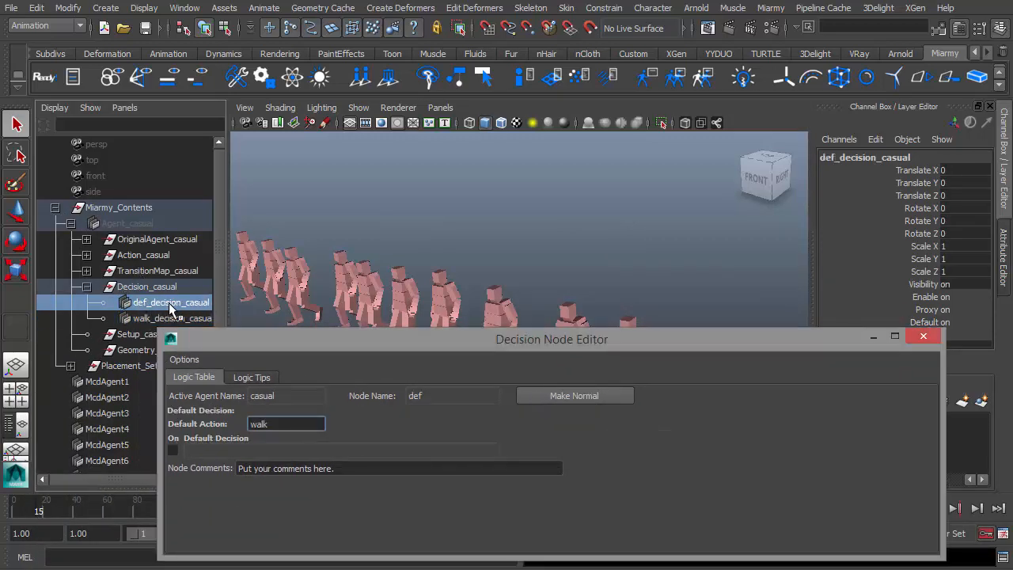
{"action": "double_click", "coordinate": [161, 315]}
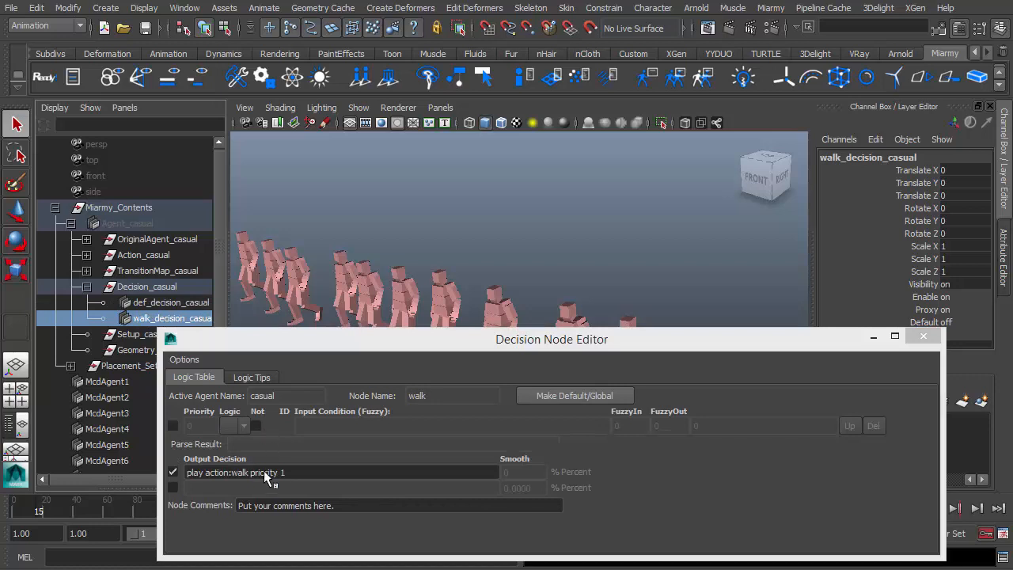
{"action": "left_click_drag", "start_coordinate": [294, 472], "coordinate": [186, 469]}
{"action": "left_click", "coordinate": [307, 471]}
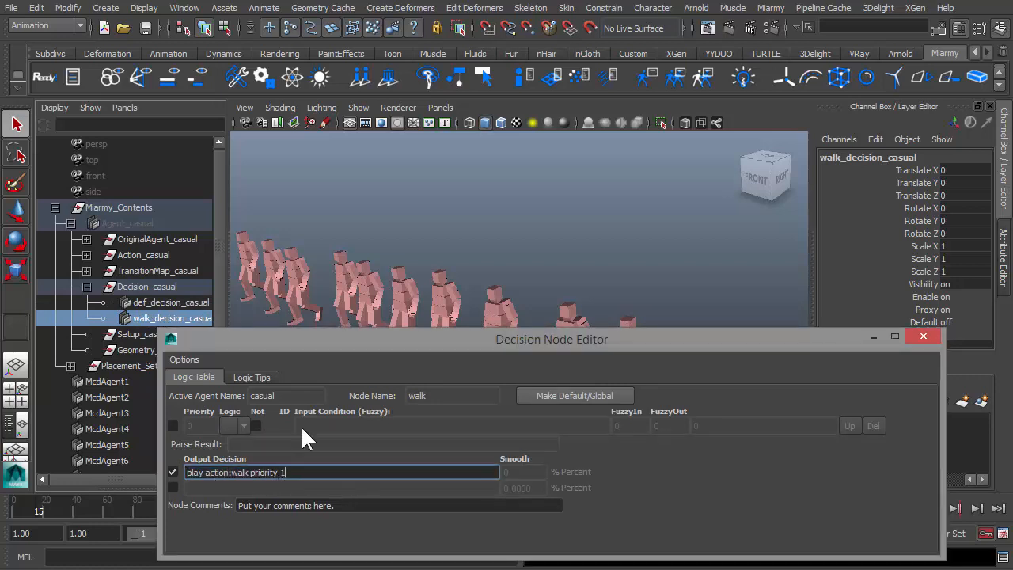
{"action": "left_click", "coordinate": [924, 337]}
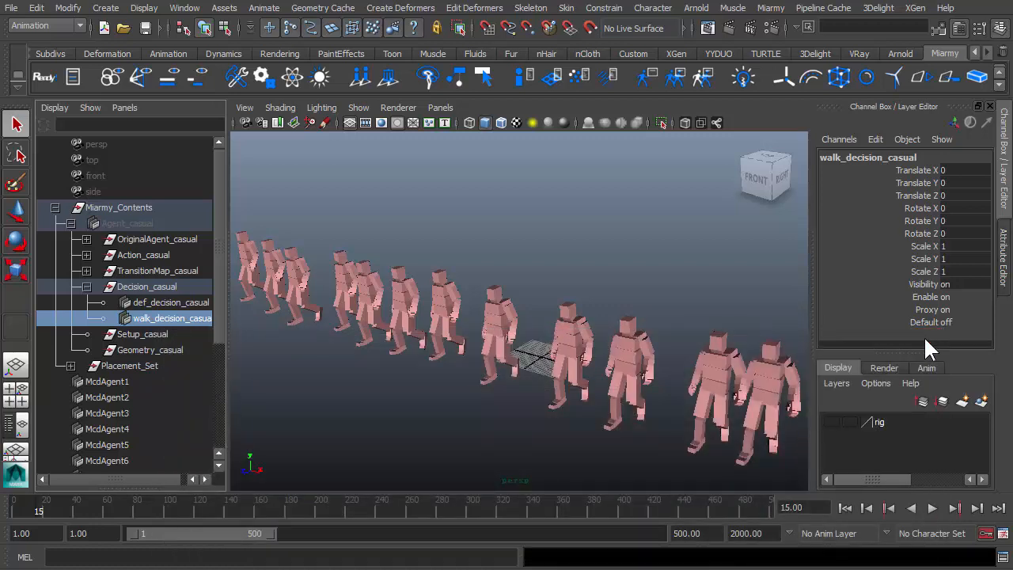
Import SitCheer1_man.ma from the SampleScenes folder using the Miarmy .ma import without name change.
{"action": "left_click", "coordinate": [772, 8]}
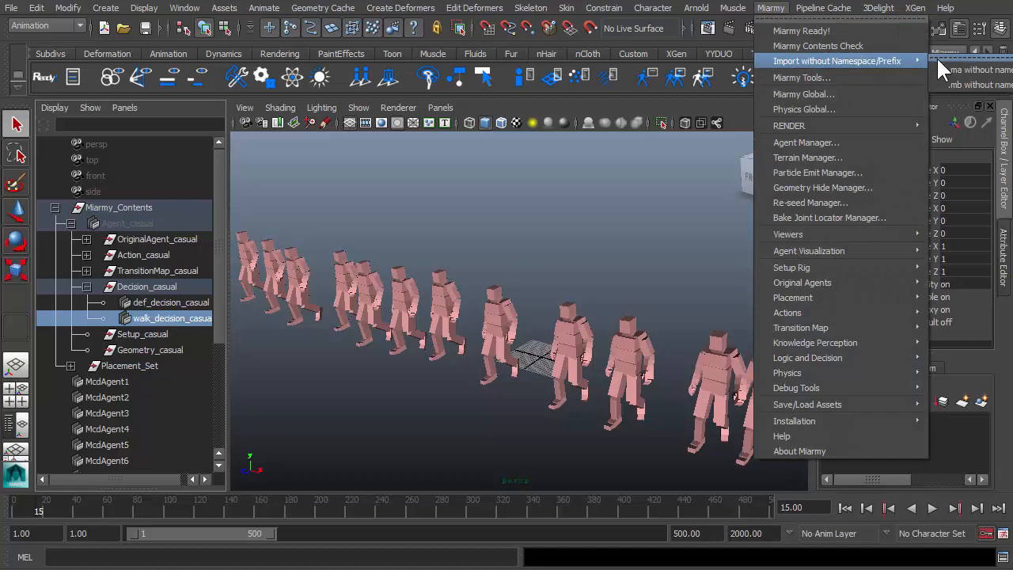
{"action": "mouse_move", "coordinate": [776, 62]}
{"action": "left_click", "coordinate": [935, 59]}
{"action": "left_click_drag", "start_coordinate": [950, 37], "coordinate": [652, 174]}
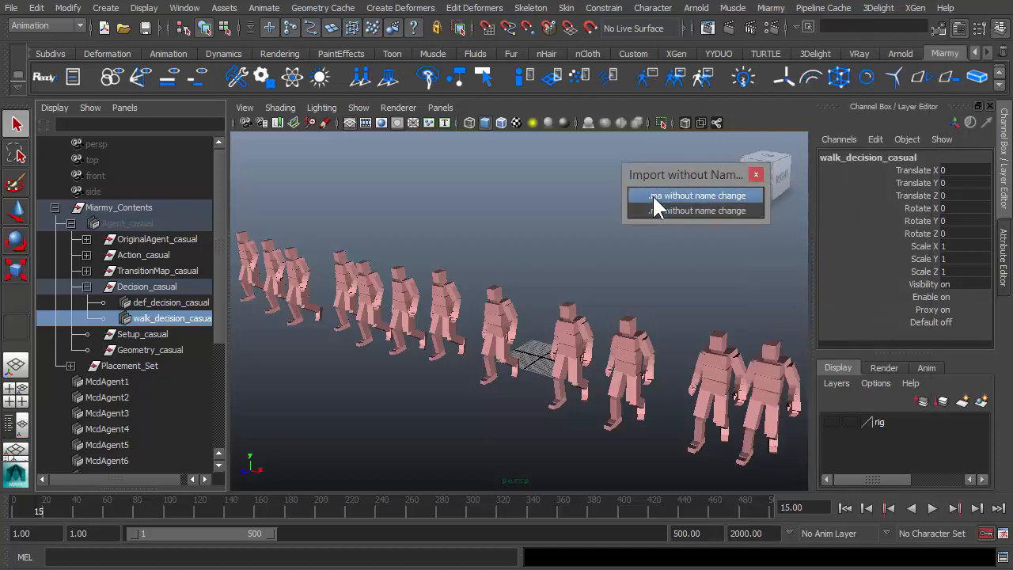
{"action": "left_click", "coordinate": [652, 196]}
{"action": "left_click", "coordinate": [247, 315]}
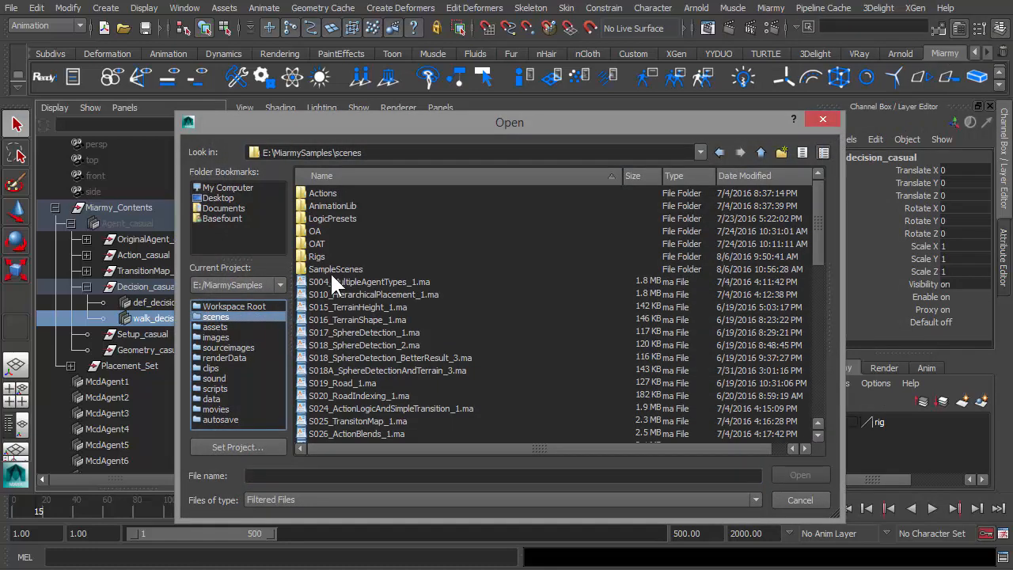
{"action": "double_click", "coordinate": [334, 264]}
{"action": "left_click", "coordinate": [328, 230]}
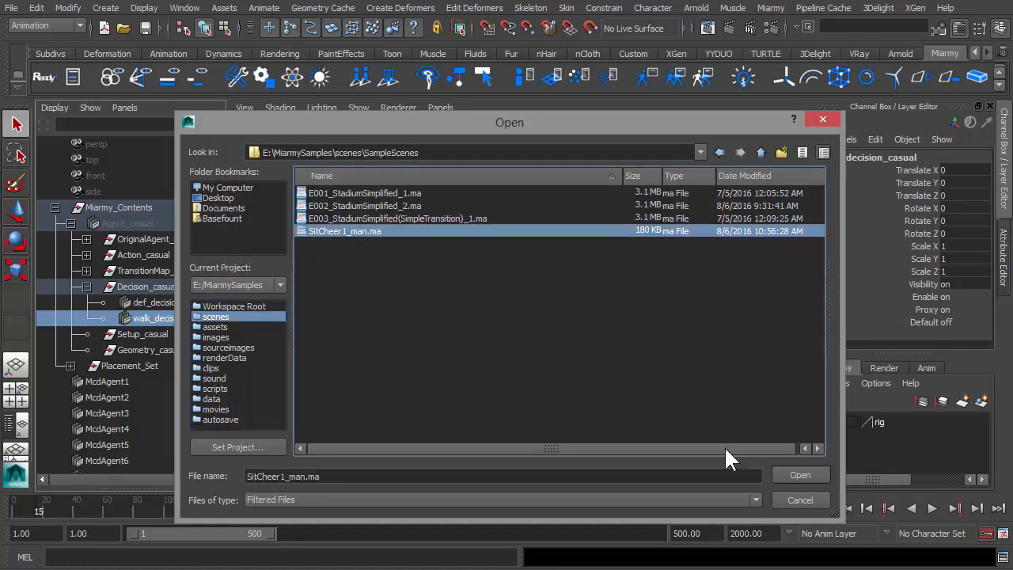
{"action": "left_click", "coordinate": [784, 475]}
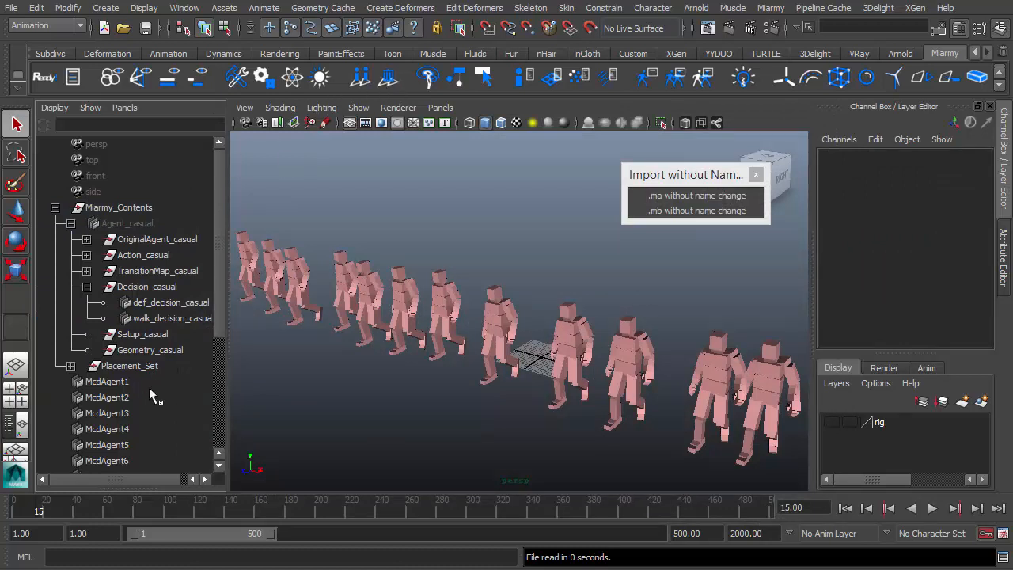
Parent the imported sitCheer1_action_man node under Action_casual and expand the group to show its actions.
{"action": "scroll", "coordinate": [149, 387], "scroll_direction": "down", "scroll_amount": 4}
{"action": "left_click", "coordinate": [120, 445]}
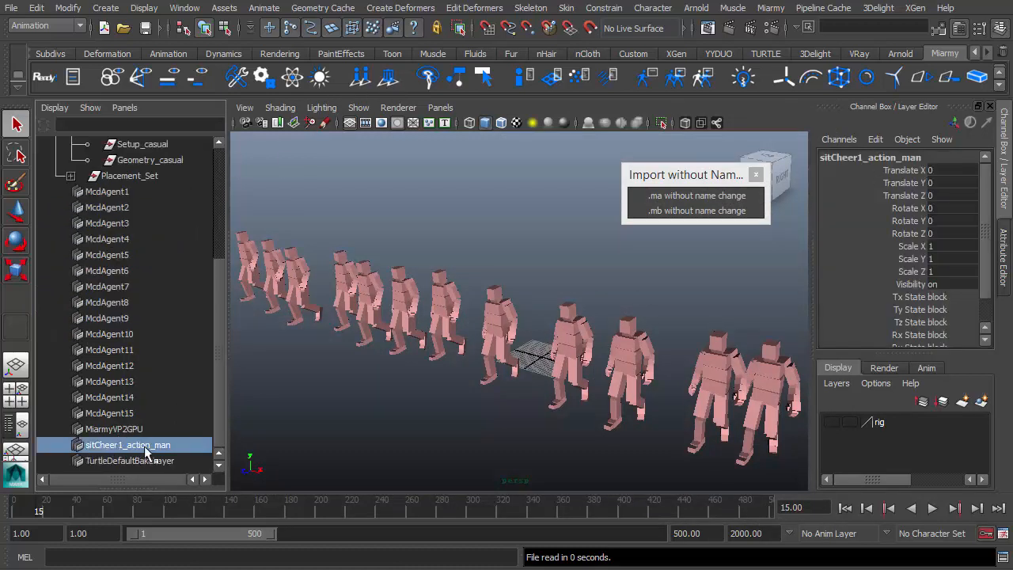
{"action": "scroll", "coordinate": [142, 440], "scroll_direction": "up", "scroll_amount": 4}
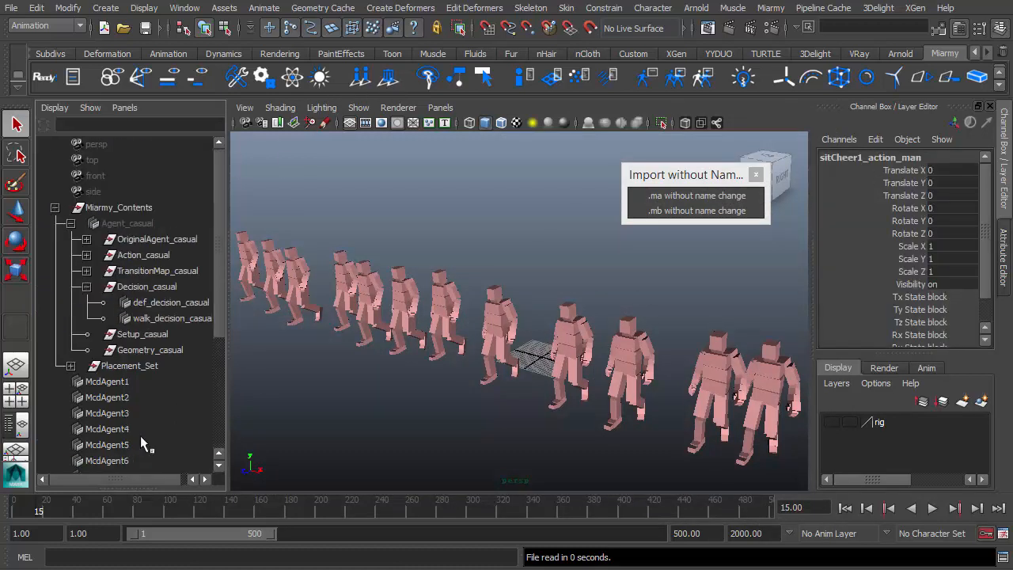
{"action": "left_click", "coordinate": [136, 258]}
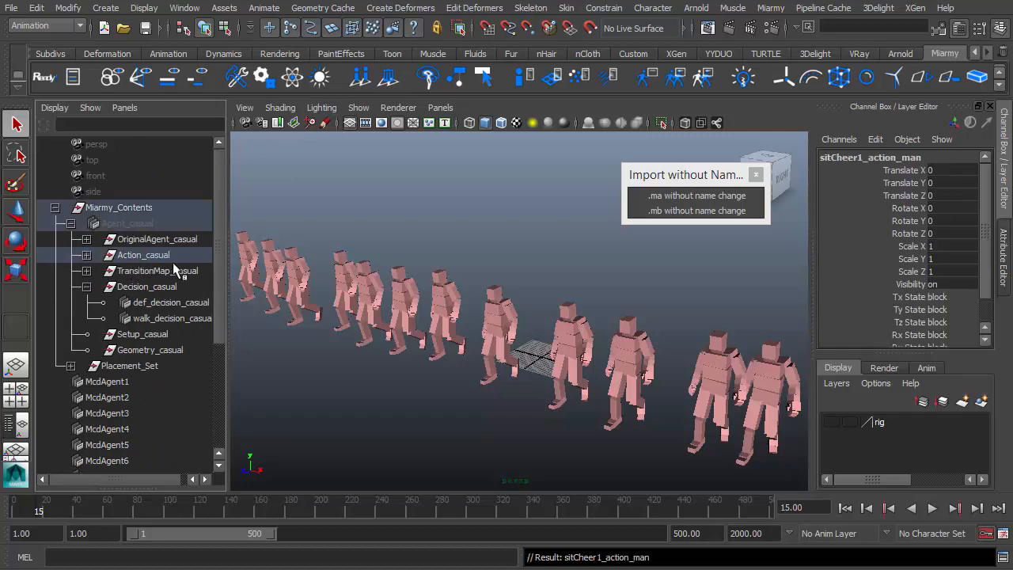
{"action": "left_click", "coordinate": [88, 255]}
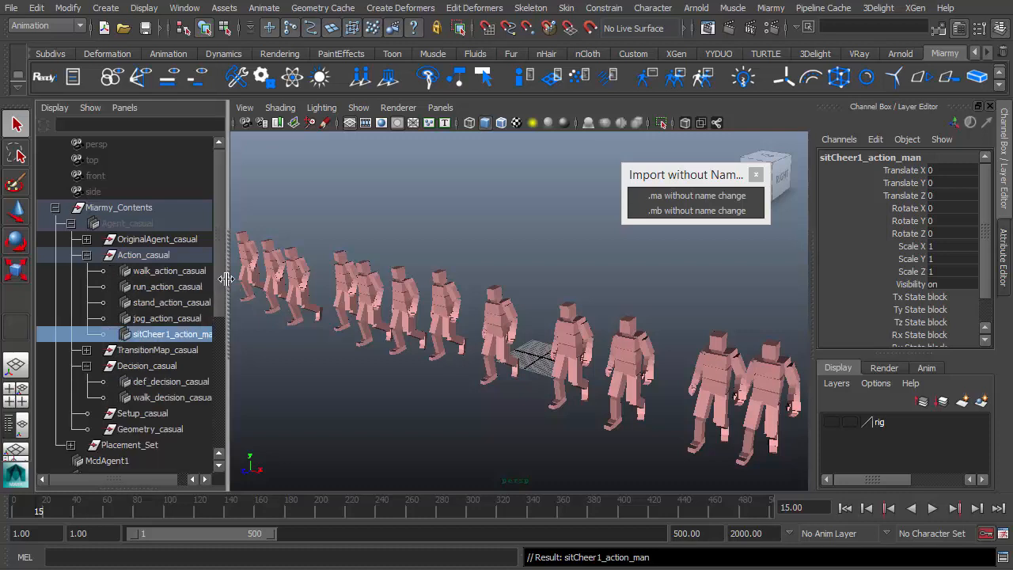
Remove the placed agents from the scene and rename the imported action node to sitCheer1_action_casual.
{"action": "left_click_drag", "start_coordinate": [227, 279], "coordinate": [273, 310]}
{"action": "left_click", "coordinate": [390, 79]}
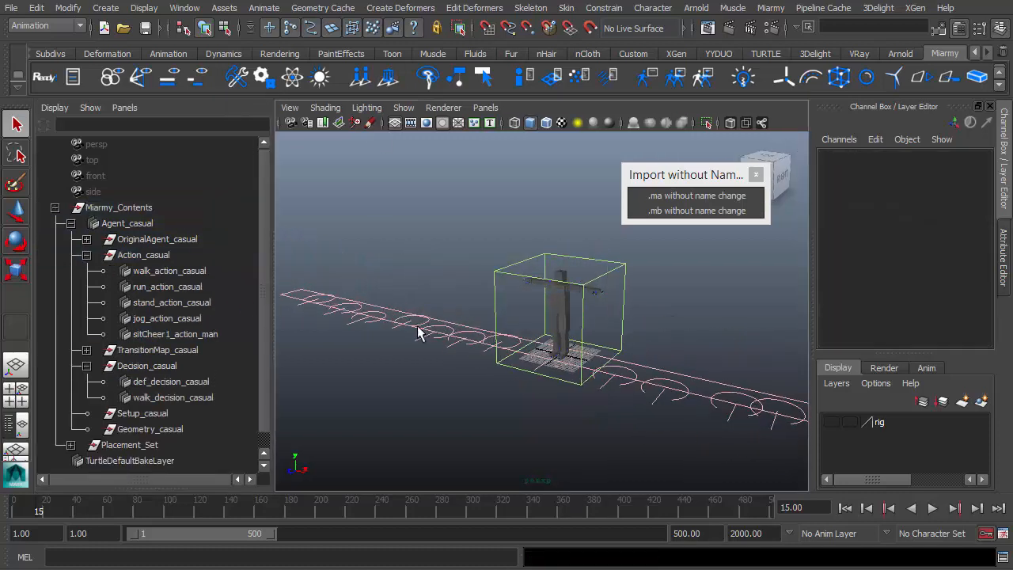
{"action": "double_click", "coordinate": [204, 338]}
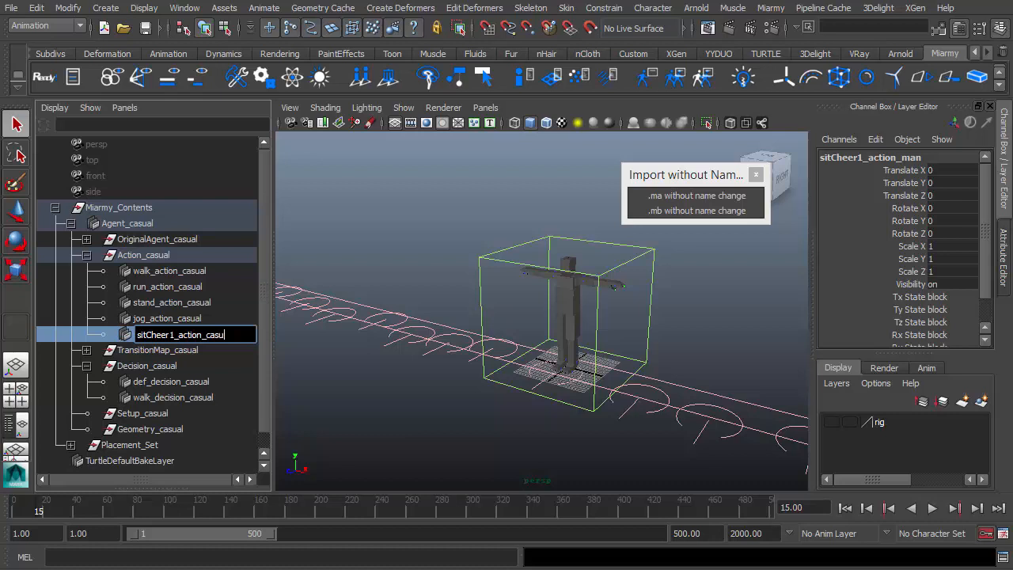
{"action": "type", "text": "casual"}
{"action": "key", "text": "Return"}
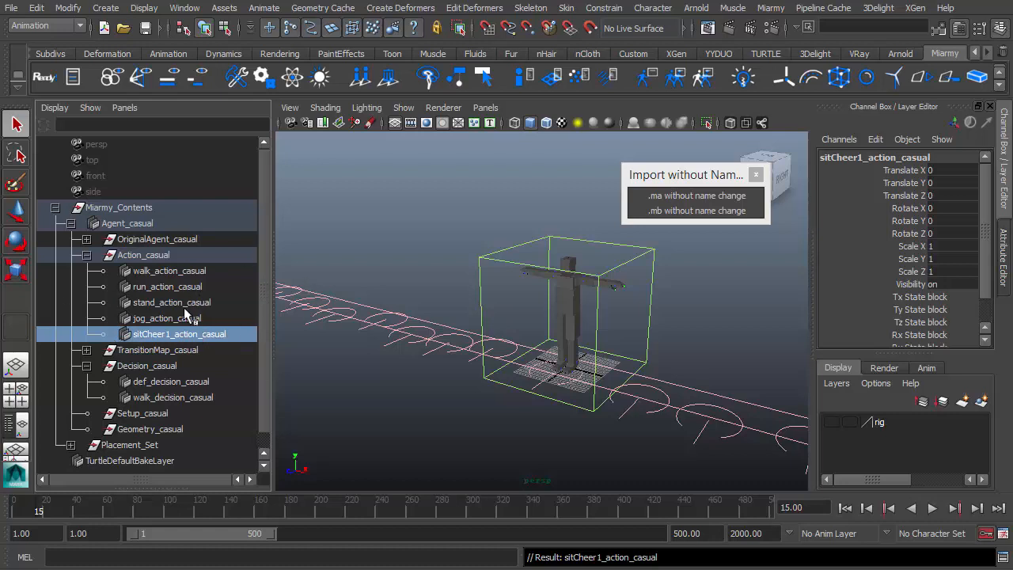
{"action": "left_click", "coordinate": [756, 174]}
Open the Action Editor for sitCheer1_action_casual and compare its length with that of walk_action_casual.
{"action": "left_click_drag", "start_coordinate": [431, 372], "coordinate": [429, 356], "text": "alt"}
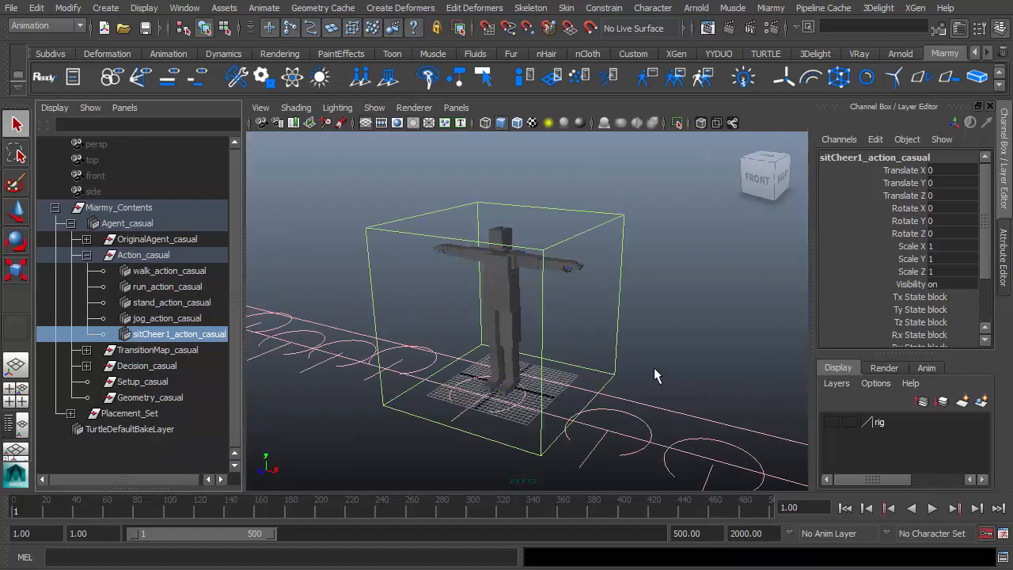
{"action": "left_click", "coordinate": [649, 79]}
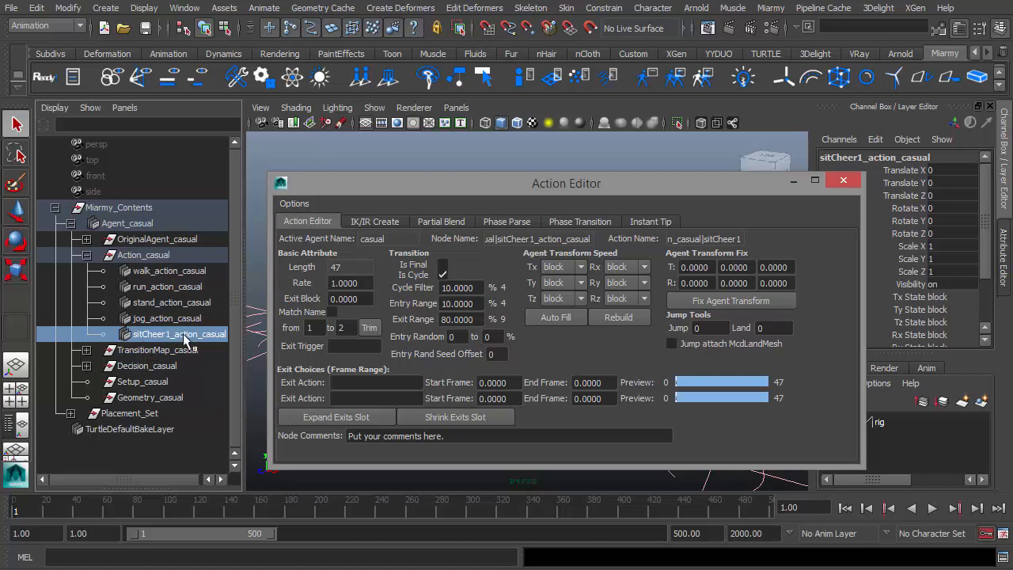
{"action": "left_click", "coordinate": [164, 272]}
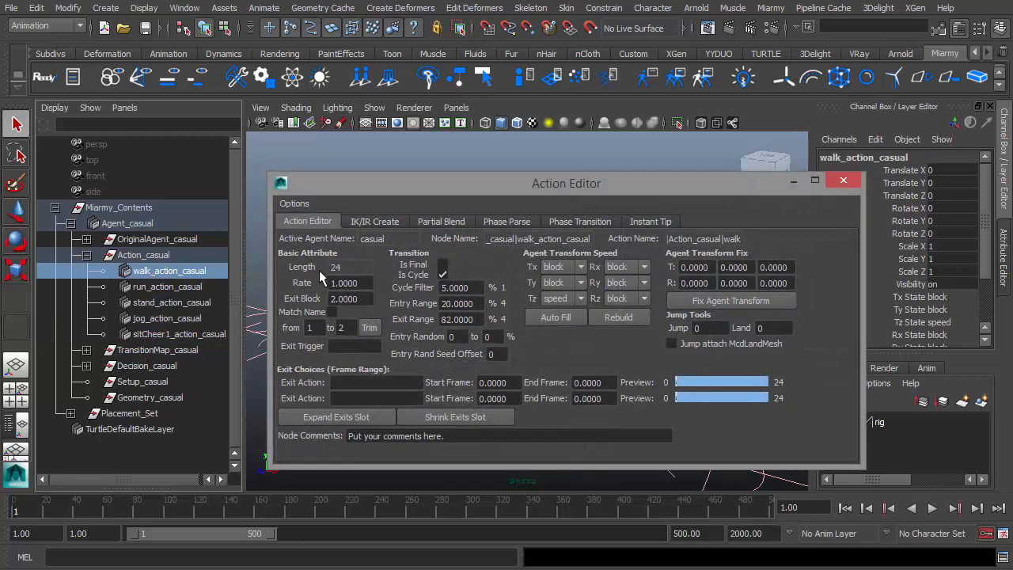
{"action": "left_click", "coordinate": [174, 336]}
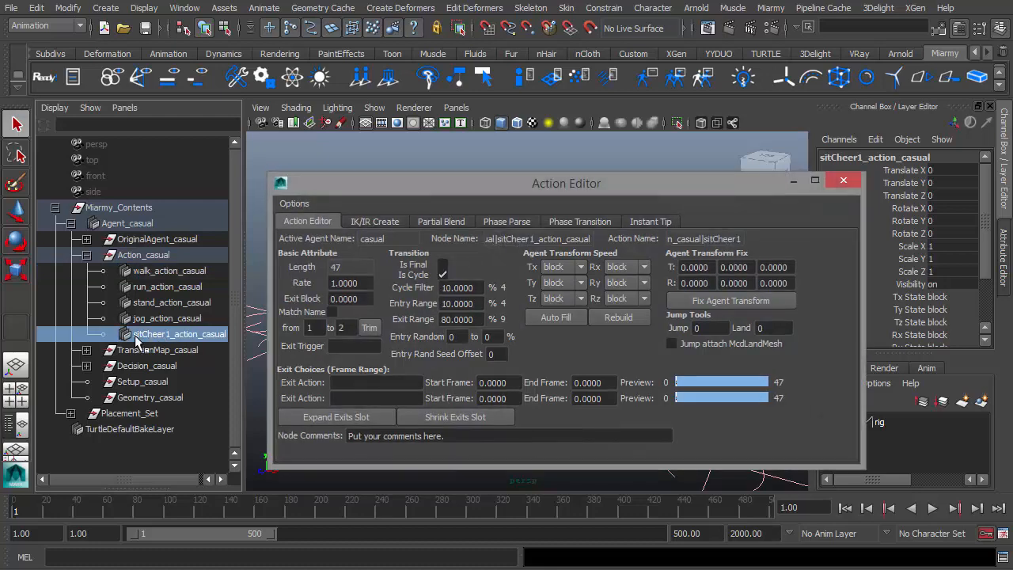
{"action": "left_click", "coordinate": [157, 271]}
{"action": "left_click", "coordinate": [177, 335]}
{"action": "left_click", "coordinate": [181, 339]}
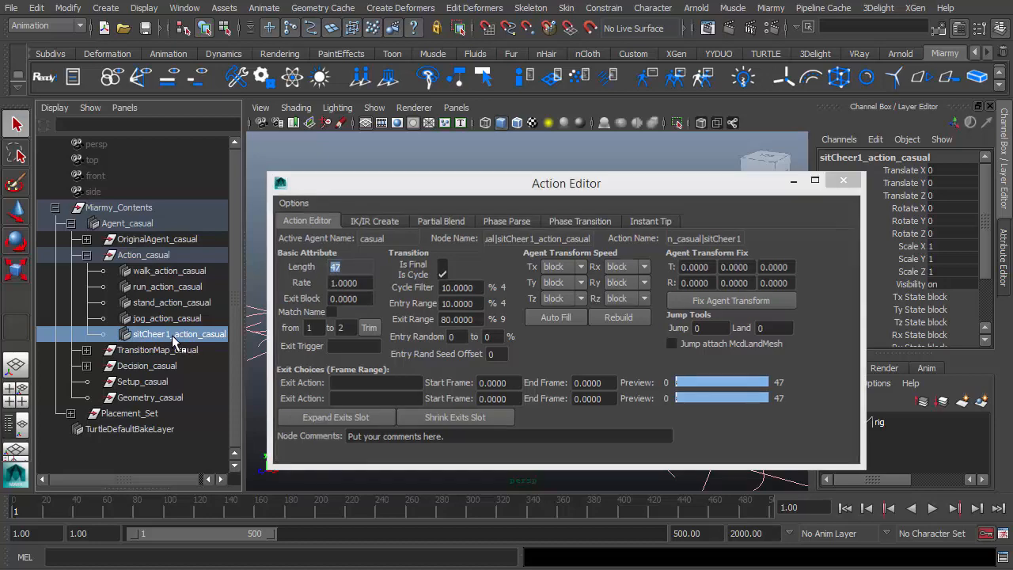
Trim the sitCheer1 action to a length of 24 frames to match the walk action.
{"action": "double_click", "coordinate": [352, 328]}
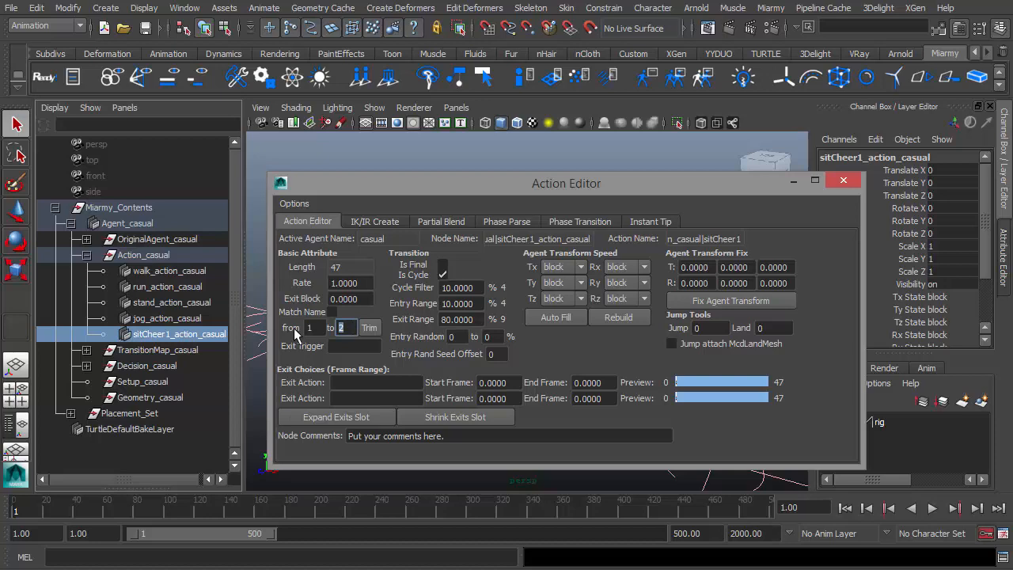
{"action": "left_click", "coordinate": [369, 328]}
{"action": "left_click", "coordinate": [601, 313]}
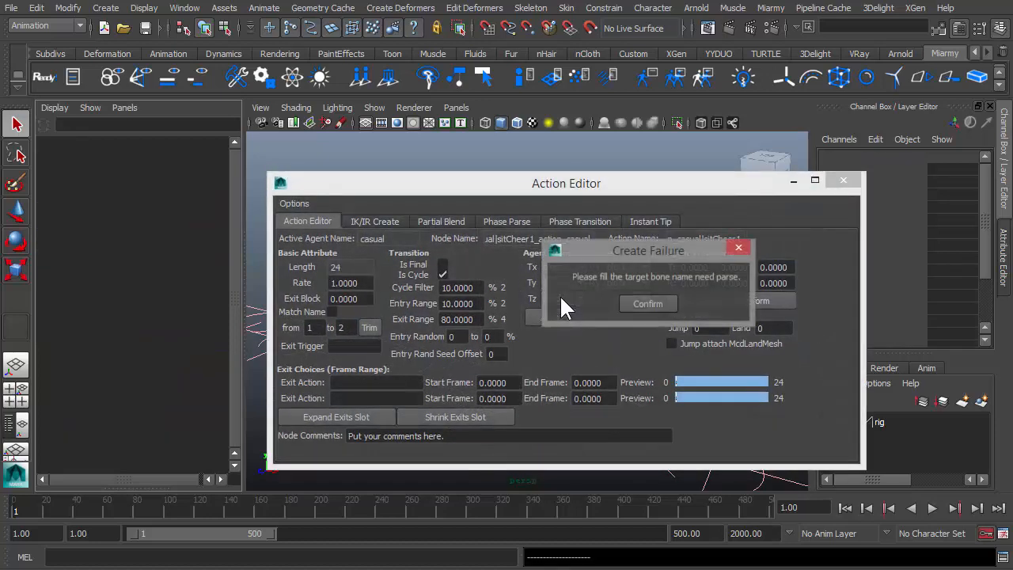
{"action": "left_click", "coordinate": [655, 304]}
{"action": "left_click", "coordinate": [184, 335]}
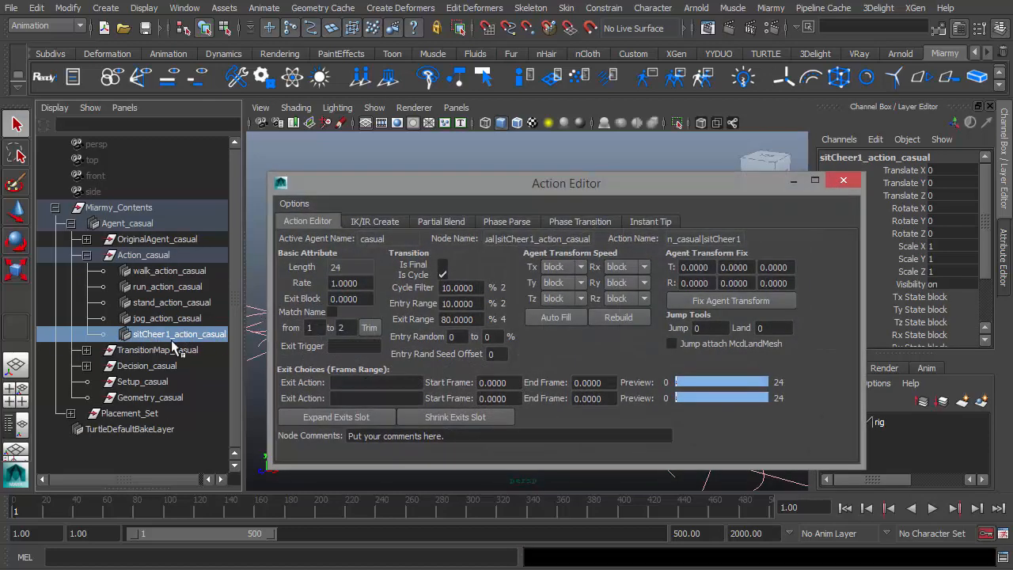
{"action": "left_click", "coordinate": [174, 270]}
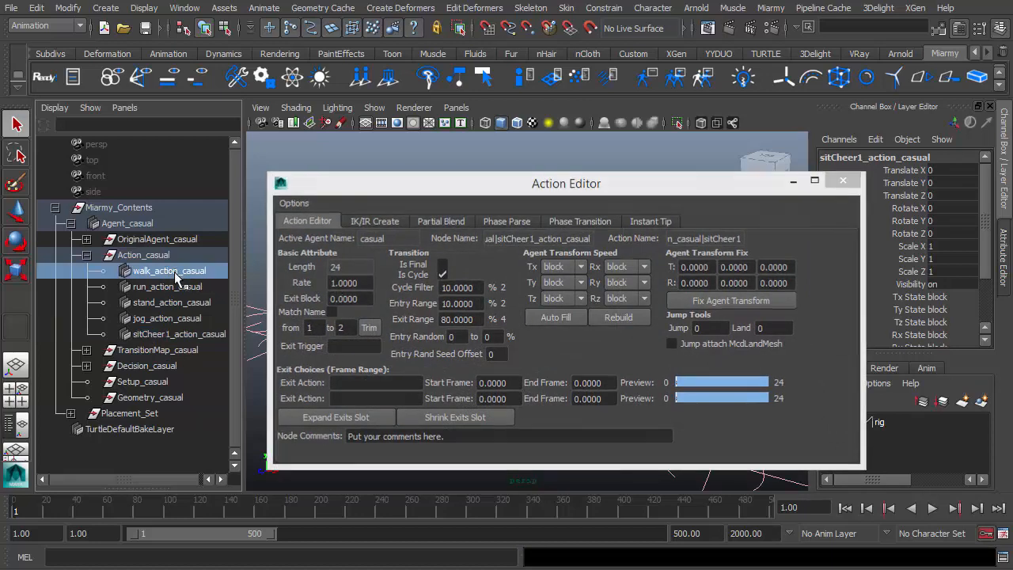
Enable Partial Blend for sitCheer1_action_casual and bring up its joint list.
{"action": "left_click", "coordinate": [178, 335]}
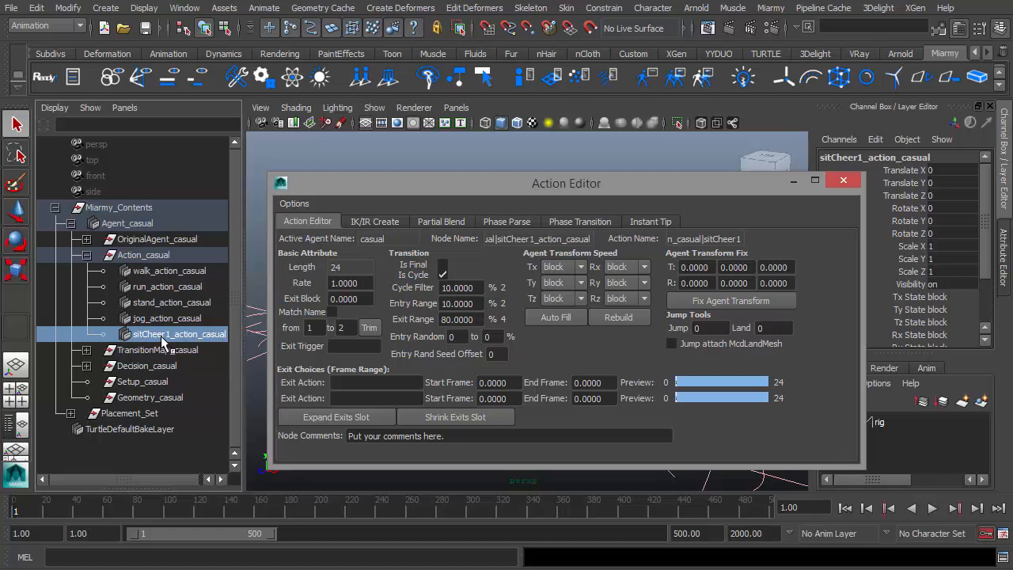
{"action": "left_click", "coordinate": [438, 223]}
{"action": "left_click", "coordinate": [378, 235]}
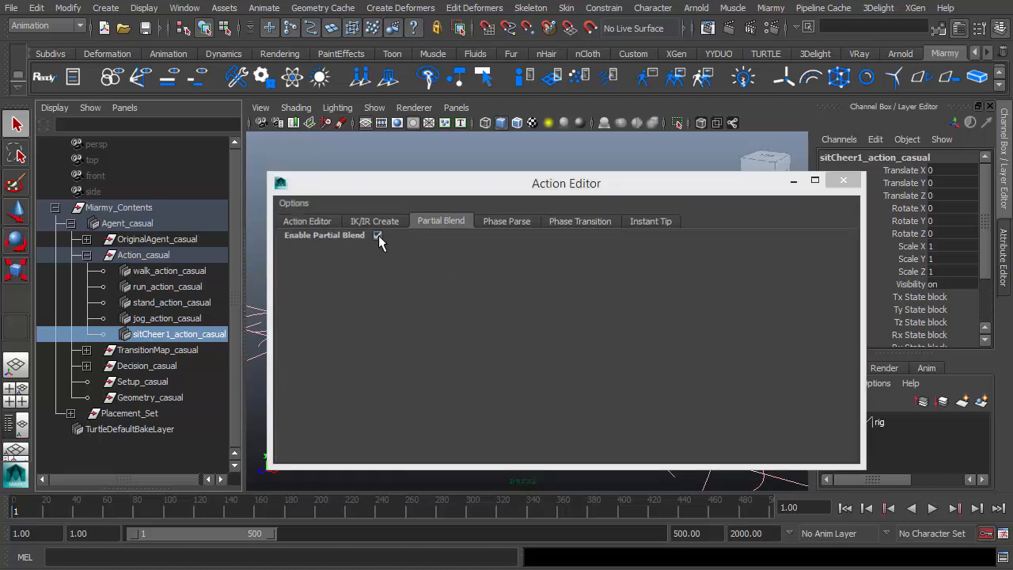
{"action": "left_click", "coordinate": [439, 222]}
{"action": "scroll", "coordinate": [352, 295], "scroll_direction": "down", "scroll_amount": 4}
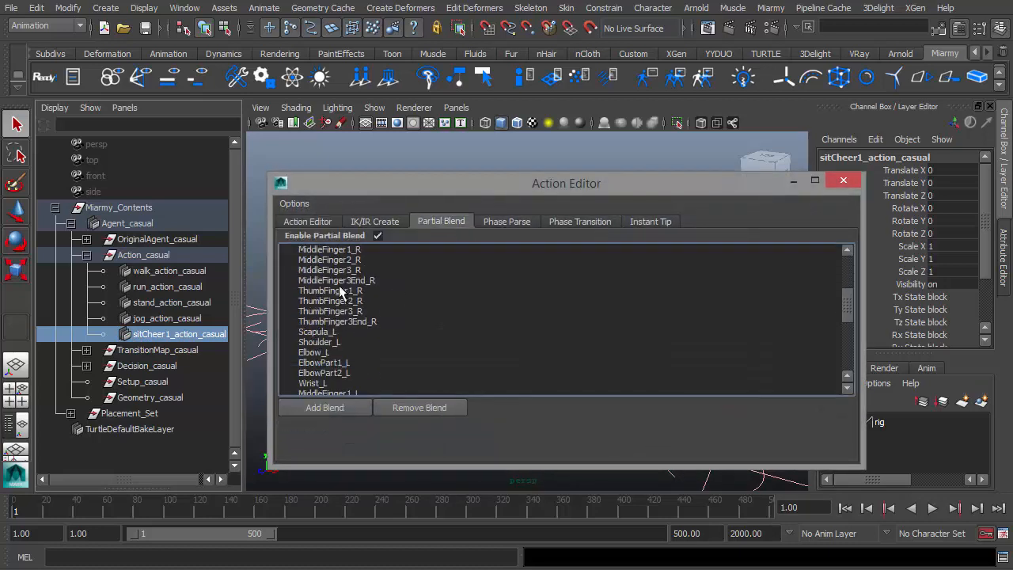
{"action": "scroll", "coordinate": [339, 289], "scroll_direction": "up", "scroll_amount": 4}
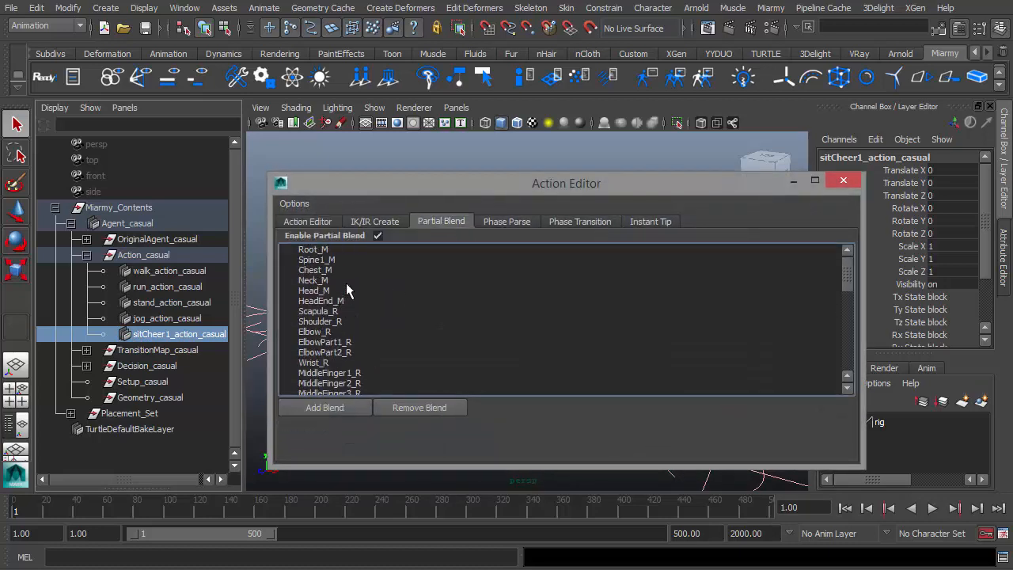
Examine the agent's upper and lower body in the viewport beside the partial blend joint list.
{"action": "left_click_drag", "start_coordinate": [405, 190], "coordinate": [787, 201]}
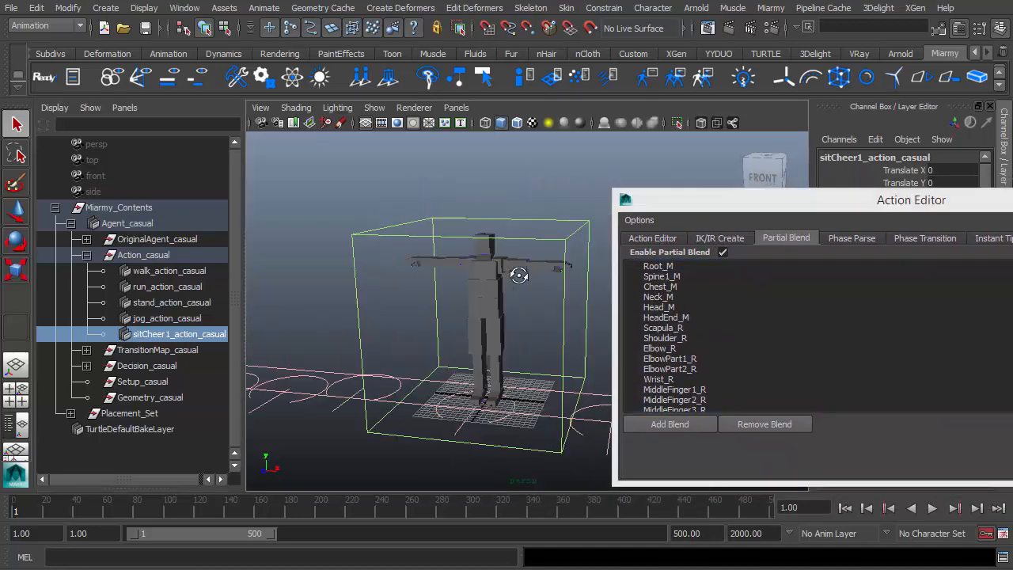
{"action": "scroll", "coordinate": [444, 277], "scroll_direction": "up", "scroll_amount": 3}
{"action": "middle_click_drag", "start_coordinate": [445, 277], "coordinate": [424, 330], "text": "alt"}
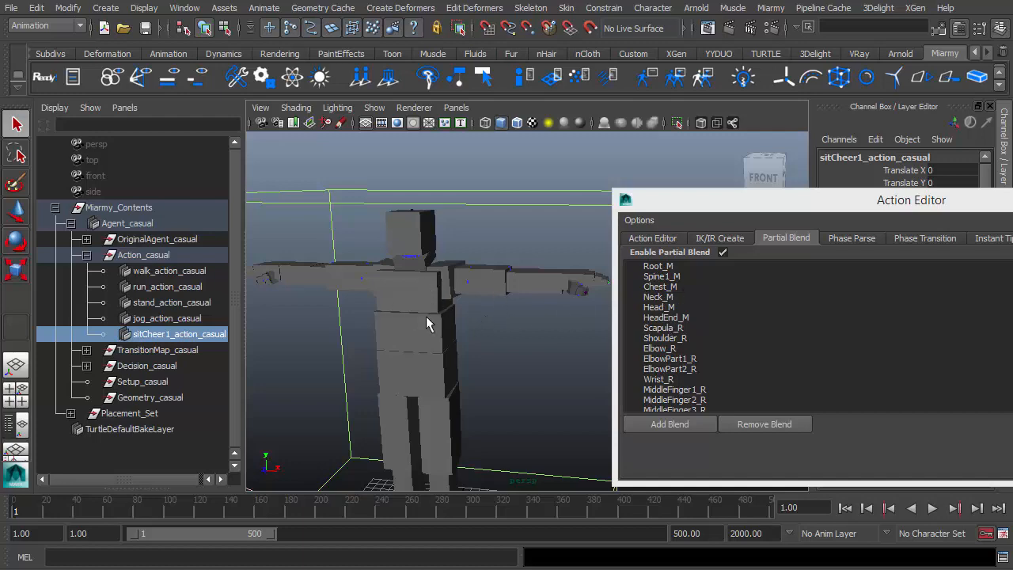
{"action": "scroll", "coordinate": [426, 318], "scroll_direction": "down", "scroll_amount": 5}
{"action": "scroll", "coordinate": [433, 328], "scroll_direction": "up", "scroll_amount": 5}
{"action": "middle_click_drag", "start_coordinate": [434, 369], "coordinate": [460, 317], "text": "alt"}
{"action": "scroll", "coordinate": [437, 335], "scroll_direction": "down", "scroll_amount": 2}
{"action": "scroll", "coordinate": [463, 294], "scroll_direction": "up", "scroll_amount": 1}
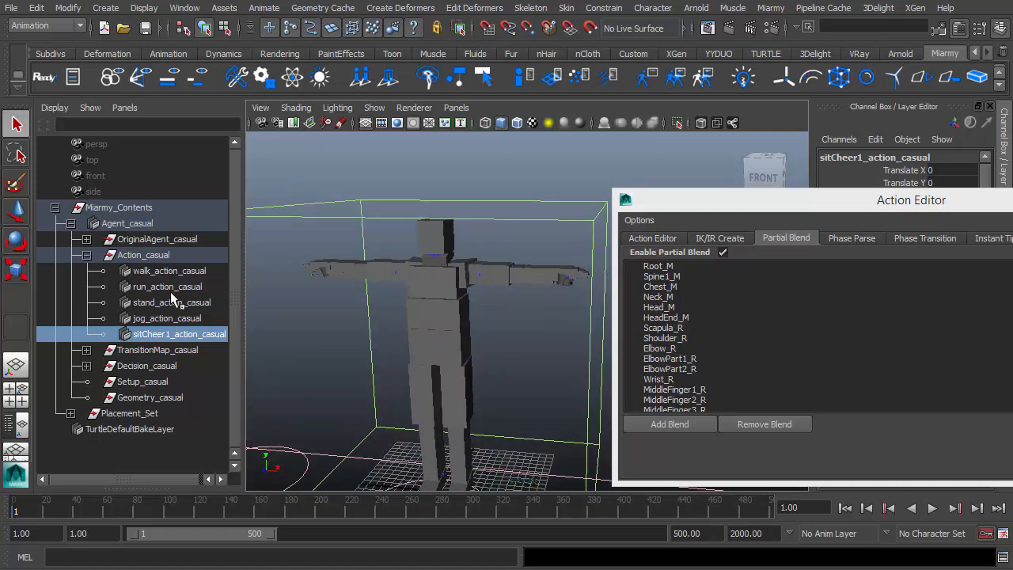
{"action": "middle_click_drag", "start_coordinate": [453, 395], "coordinate": [458, 340], "text": "alt"}
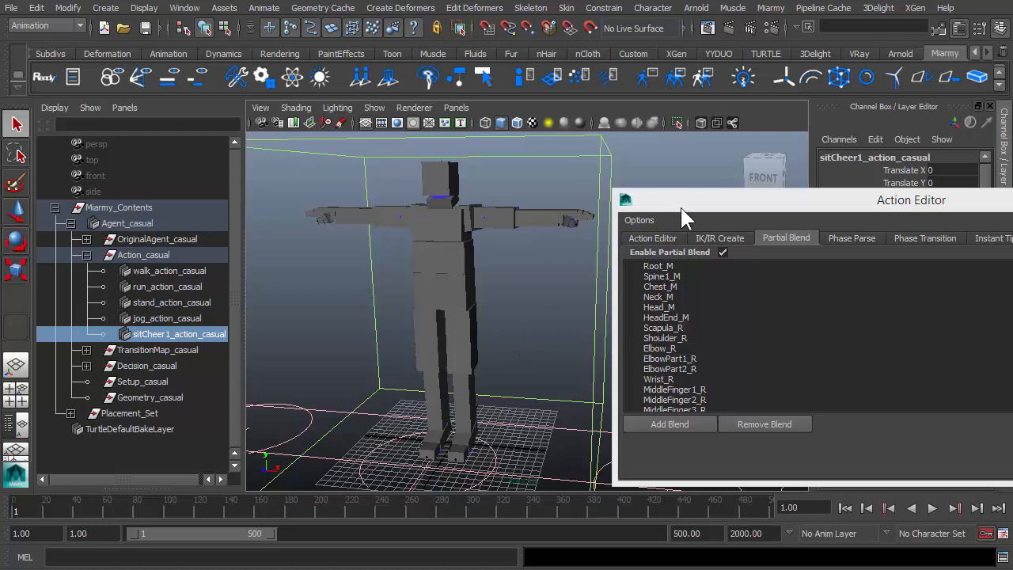
{"action": "left_click_drag", "start_coordinate": [680, 205], "coordinate": [379, 221]}
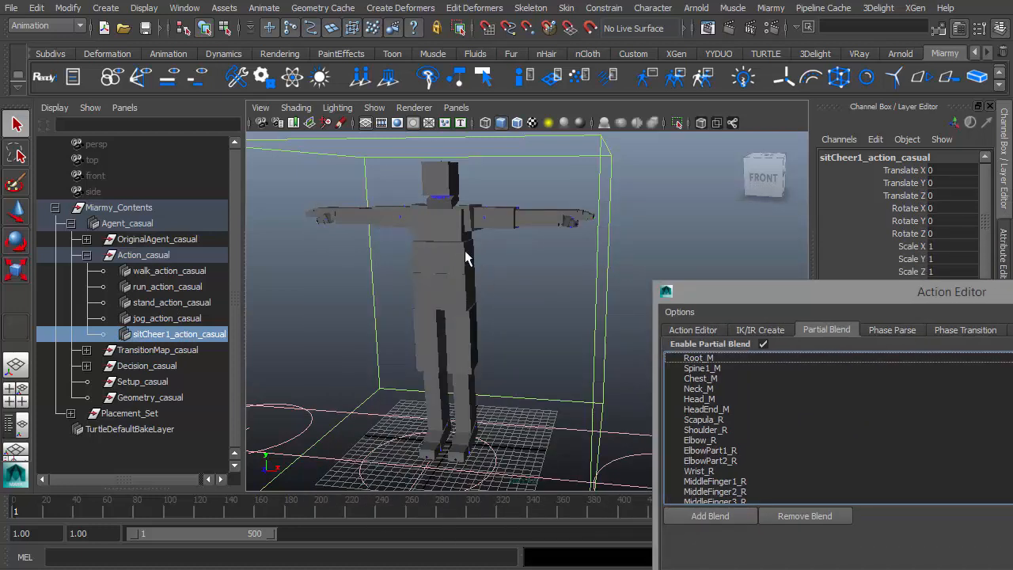
Pick the agent's chest and both scapula pieces in the viewport and reveal them in the outliner.
{"action": "left_click", "coordinate": [467, 261]}
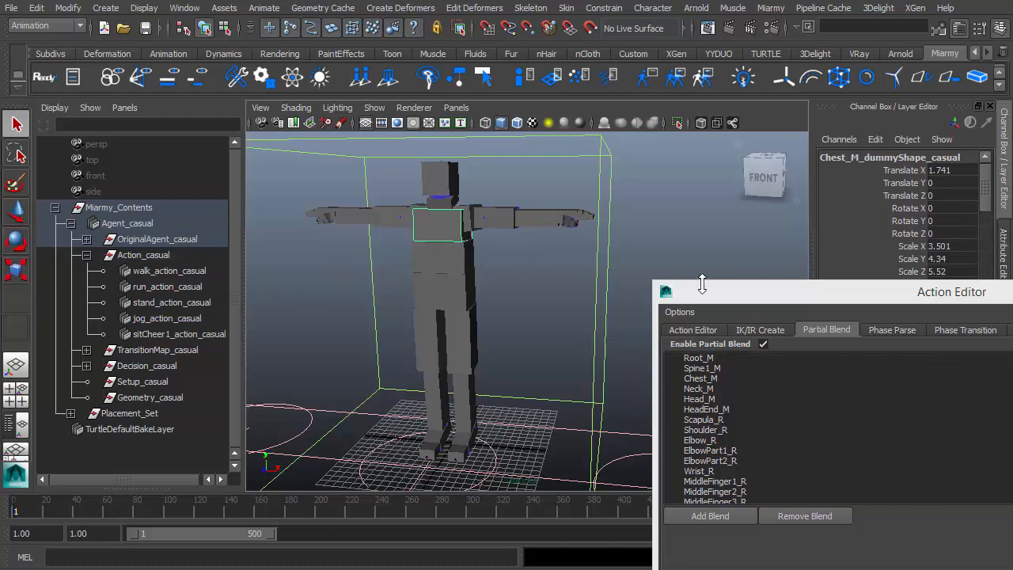
{"action": "left_click_drag", "start_coordinate": [704, 291], "coordinate": [447, 295]}
{"action": "left_click_drag", "start_coordinate": [571, 300], "coordinate": [700, 303]}
{"action": "left_click_drag", "start_coordinate": [428, 358], "coordinate": [458, 273], "text": "alt"}
{"action": "left_click", "coordinate": [460, 255]}
{"action": "left_click", "coordinate": [377, 271]}
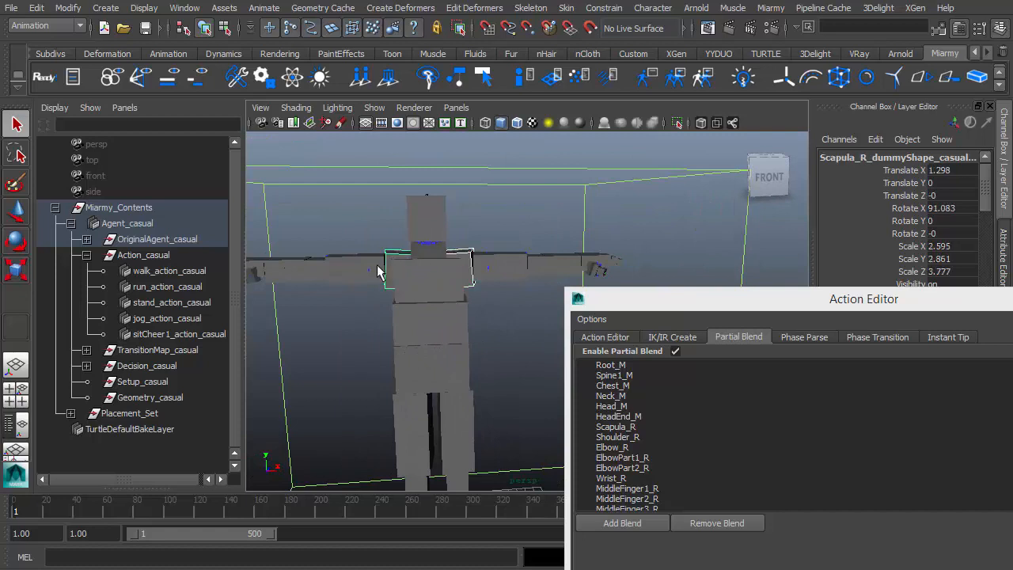
{"action": "key", "text": "f"}
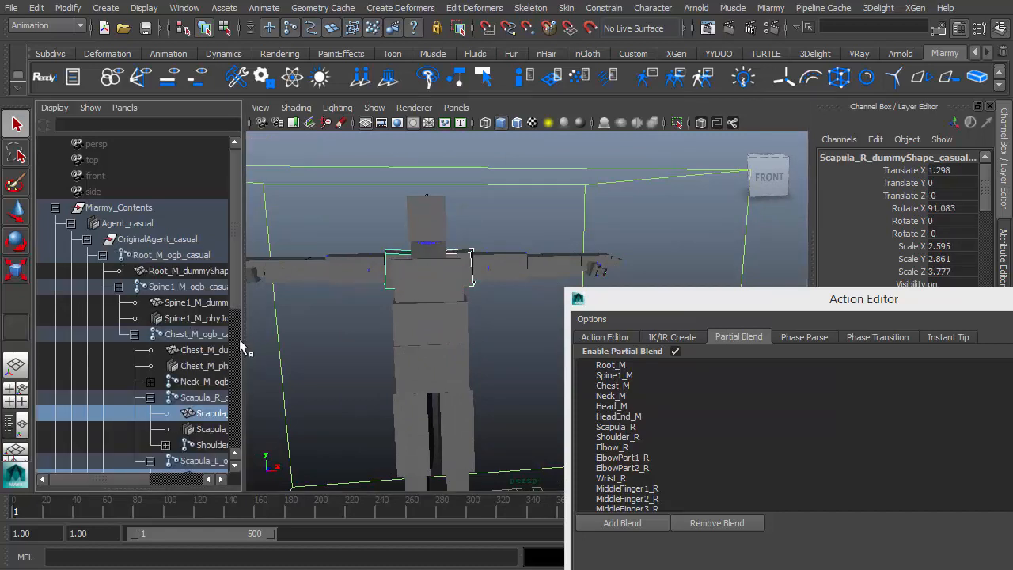
Check where the scapula joints sit in the OriginalAgent_casual hierarchy, and reselect sitCheer1_action_casual for the Action Editor.
{"action": "left_click_drag", "start_coordinate": [242, 339], "coordinate": [297, 338]}
{"action": "scroll", "coordinate": [222, 322], "scroll_direction": "down", "scroll_amount": 5}
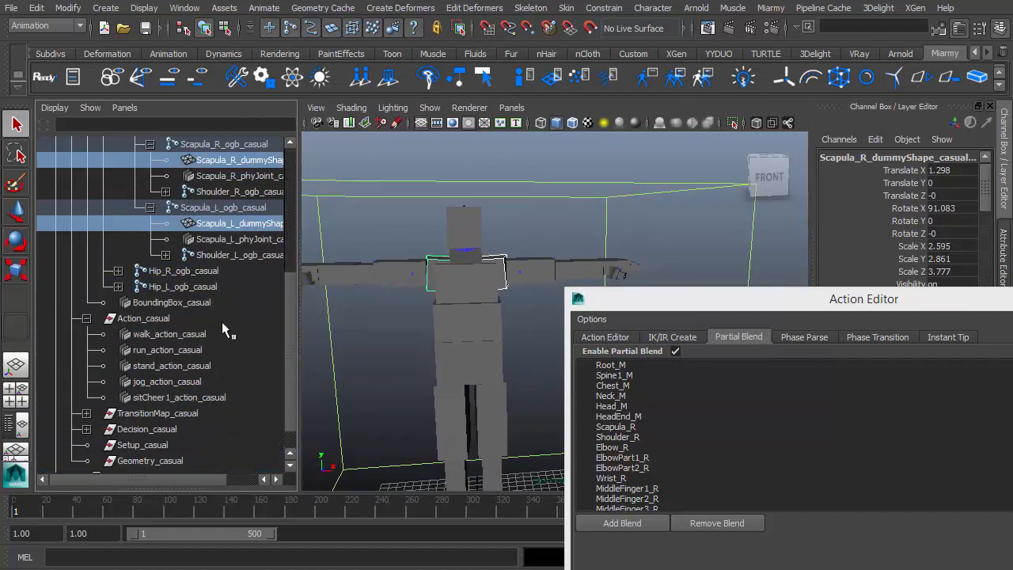
{"action": "scroll", "coordinate": [233, 241], "scroll_direction": "up", "scroll_amount": 3}
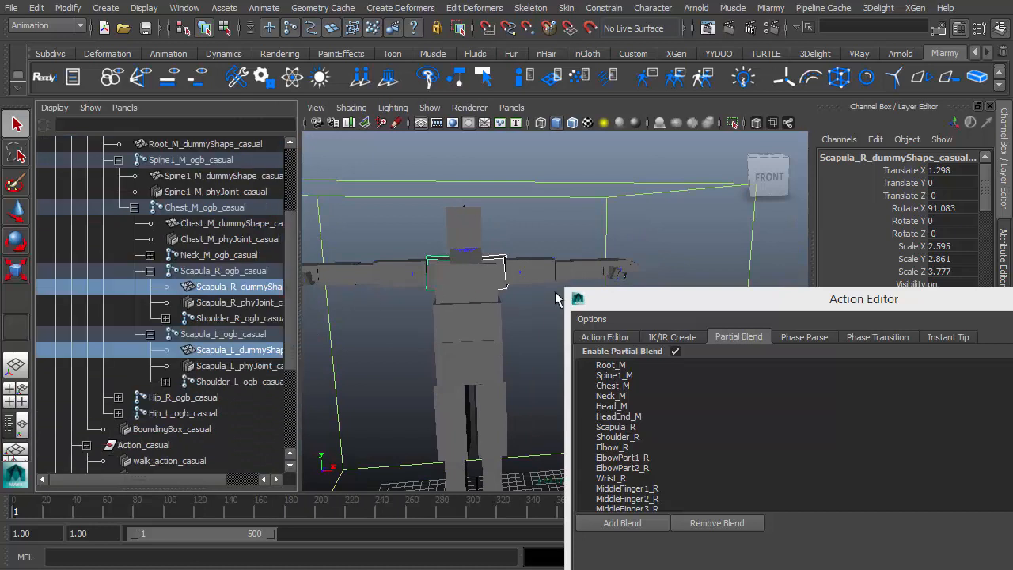
{"action": "left_click", "coordinate": [418, 343]}
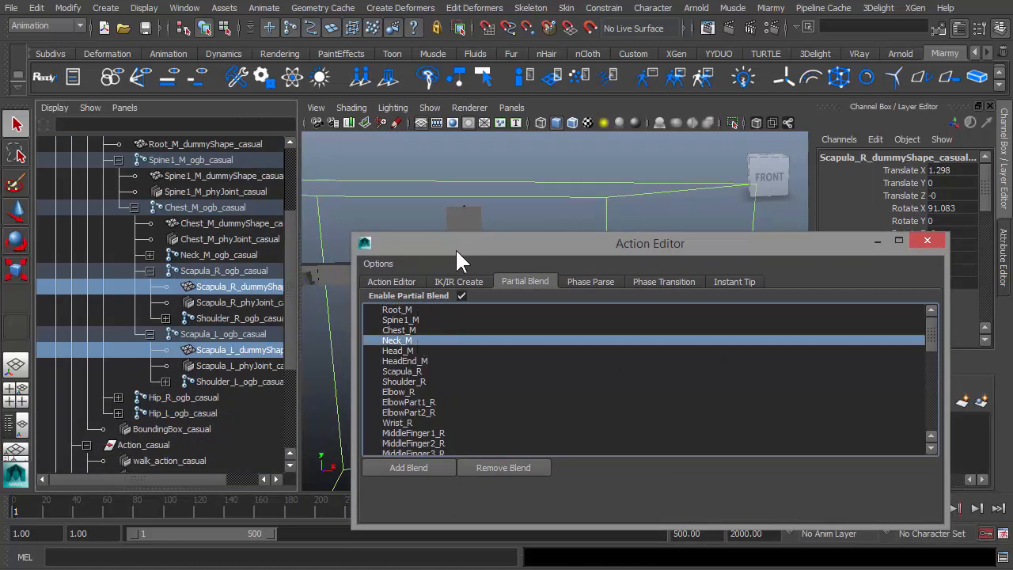
{"action": "left_click_drag", "start_coordinate": [456, 247], "coordinate": [504, 211]}
{"action": "scroll", "coordinate": [226, 356], "scroll_direction": "down", "scroll_amount": 3}
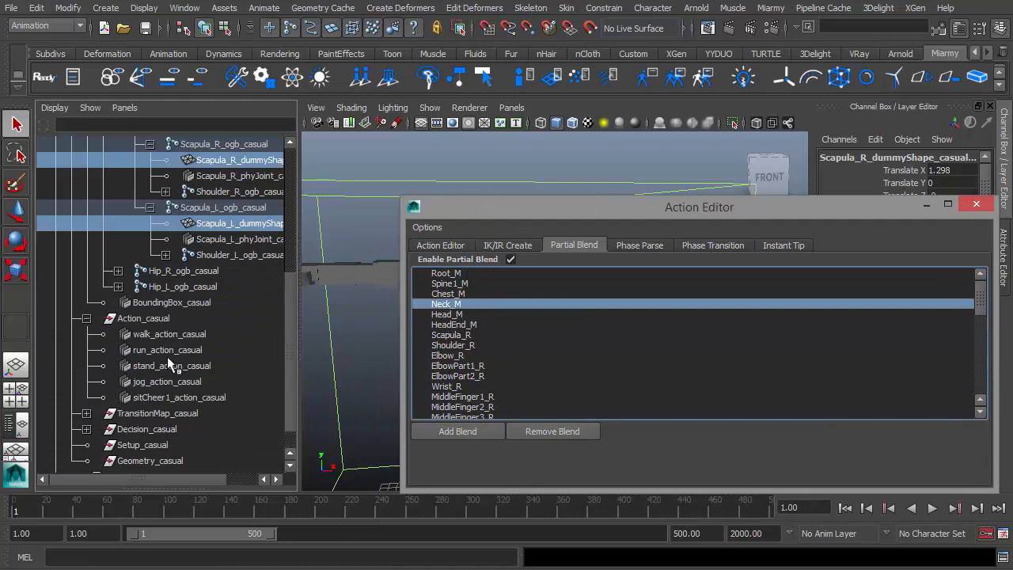
{"action": "left_click", "coordinate": [167, 398]}
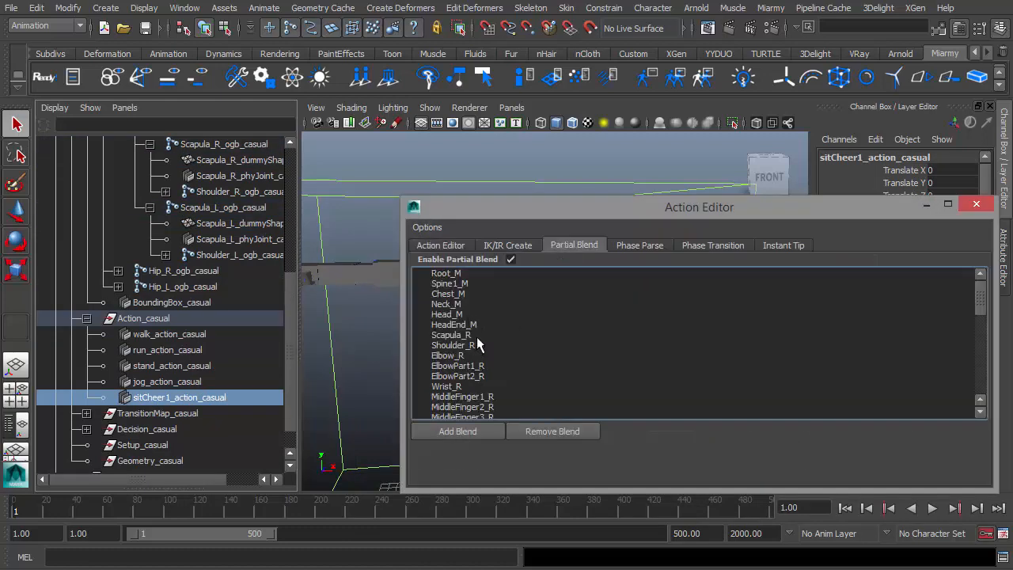
Add all arm and finger joints from Scapula_R through ThumbFinger3End_L to the partial blend of sitCheer1_action_casual.
{"action": "left_click", "coordinate": [479, 338]}
{"action": "left_click_drag", "start_coordinate": [481, 338], "coordinate": [486, 396]}
{"action": "scroll", "coordinate": [491, 366], "scroll_direction": "down", "scroll_amount": 3}
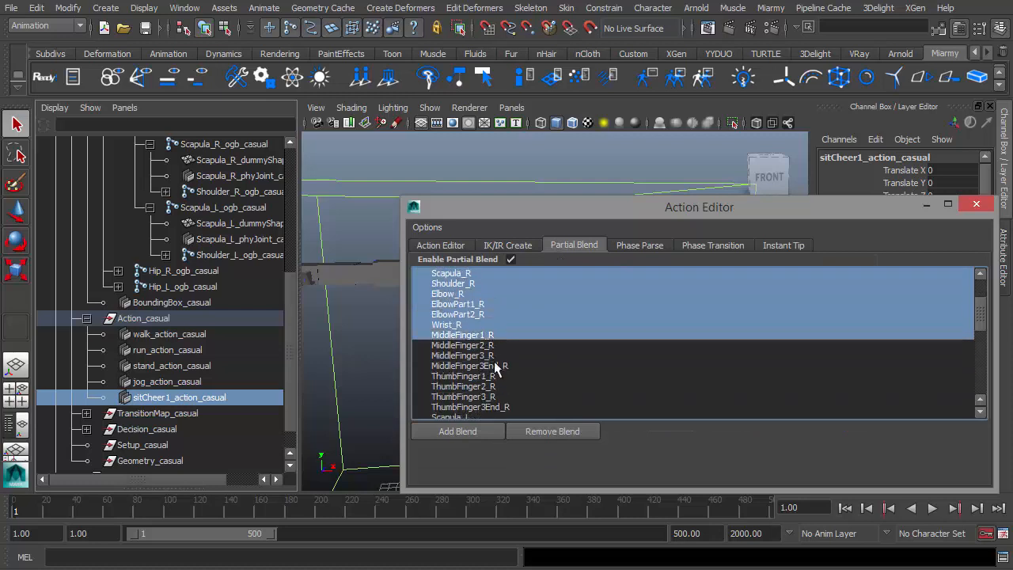
{"action": "left_click", "coordinate": [482, 378], "text": "shift"}
{"action": "scroll", "coordinate": [484, 378], "scroll_direction": "down", "scroll_amount": 1}
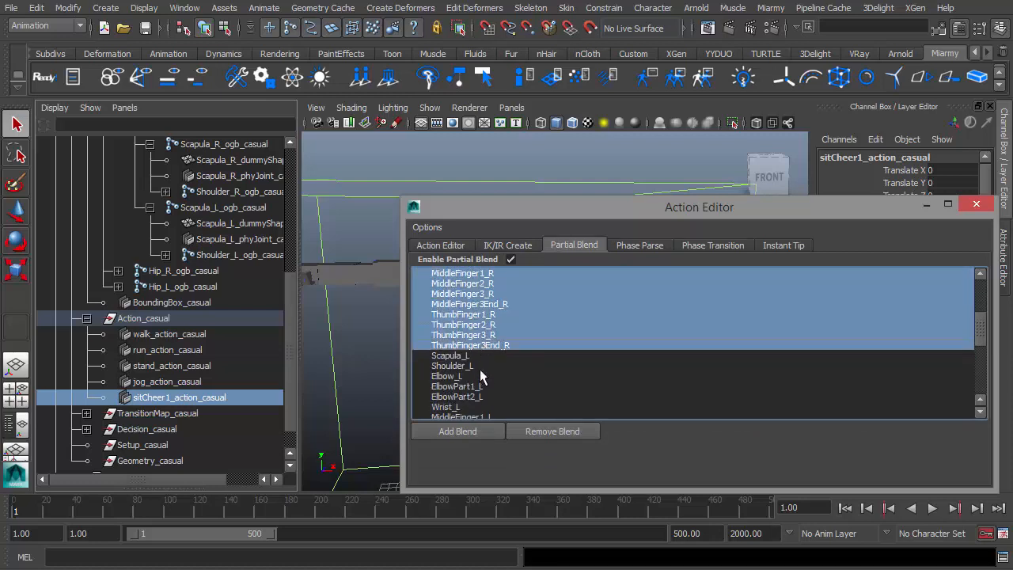
{"action": "left_click", "coordinate": [480, 389], "text": "shift"}
{"action": "scroll", "coordinate": [485, 372], "scroll_direction": "down", "scroll_amount": 5}
{"action": "left_click", "coordinate": [490, 349], "text": "shift"}
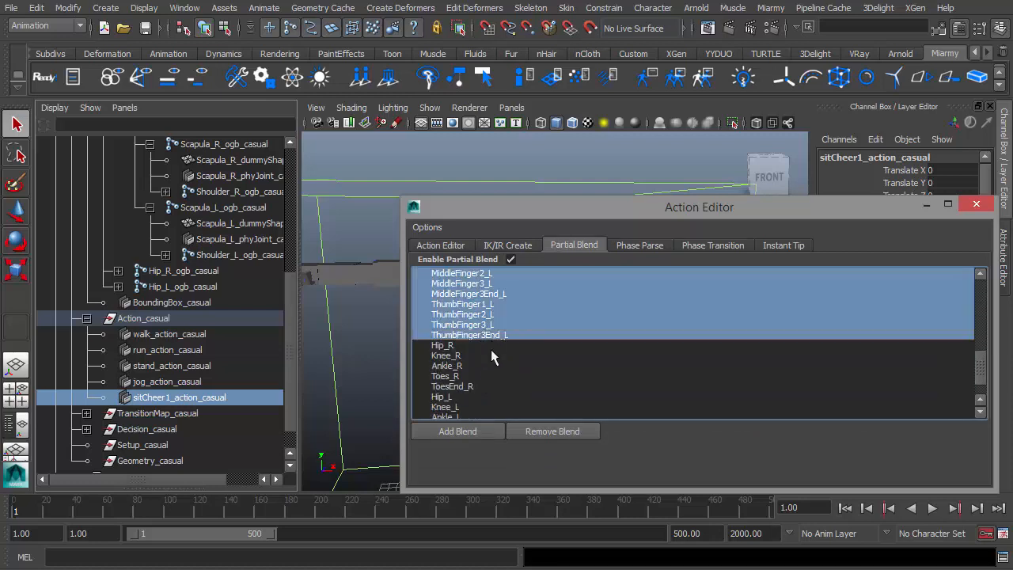
{"action": "scroll", "coordinate": [490, 349], "scroll_direction": "up", "scroll_amount": 3}
{"action": "scroll", "coordinate": [475, 356], "scroll_direction": "down", "scroll_amount": 4}
{"action": "scroll", "coordinate": [475, 359], "scroll_direction": "up", "scroll_amount": 10}
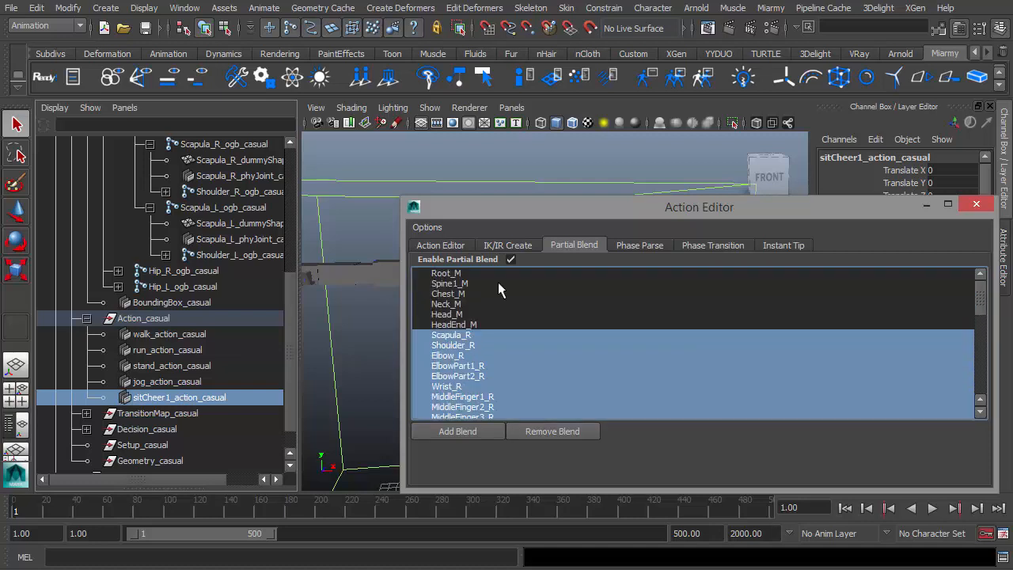
{"action": "scroll", "coordinate": [464, 355], "scroll_direction": "down", "scroll_amount": 10}
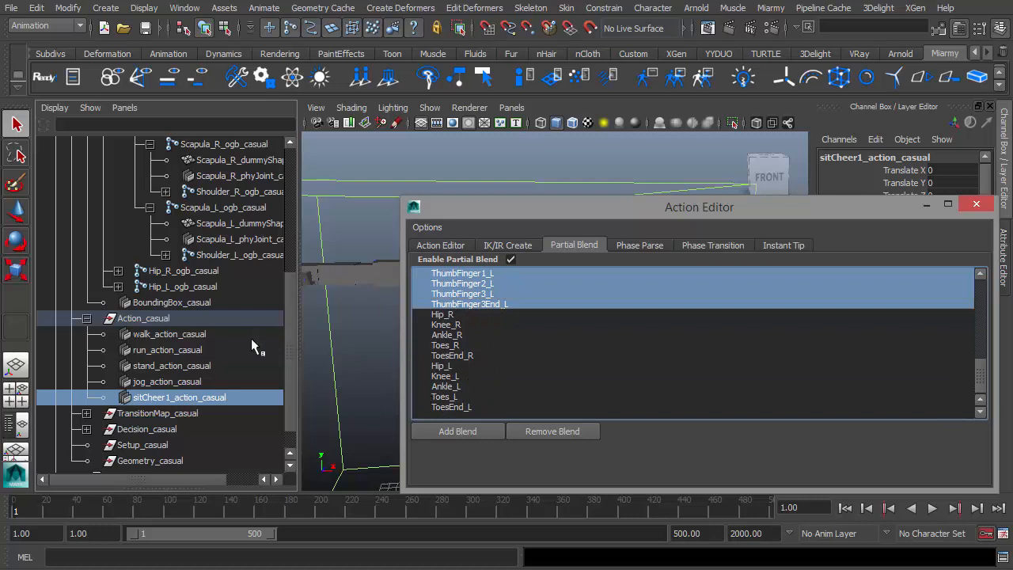
{"action": "scroll", "coordinate": [230, 354], "scroll_direction": "up", "scroll_amount": 5}
{"action": "mouse_move", "coordinate": [514, 206]}
{"action": "left_mouse_down"}
{"action": "mouse_move", "coordinate": [534, 196]}
{"action": "mouse_move", "coordinate": [530, 213]}
{"action": "left_mouse_up"}
{"action": "scroll", "coordinate": [487, 341], "scroll_direction": "up", "scroll_amount": 4}
{"action": "left_click", "coordinate": [479, 440]}
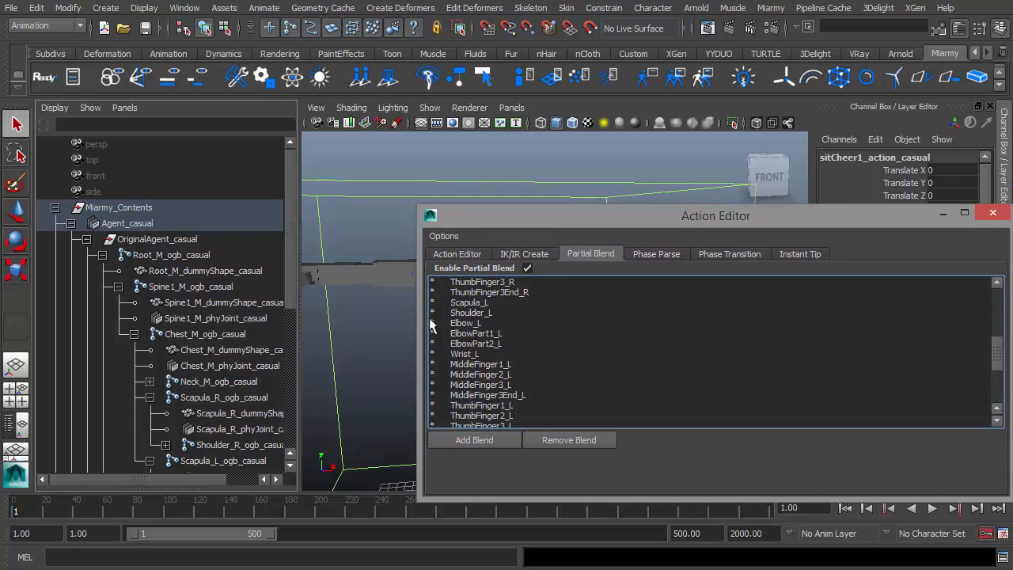
{"action": "scroll", "coordinate": [435, 341], "scroll_direction": "up", "scroll_amount": 2}
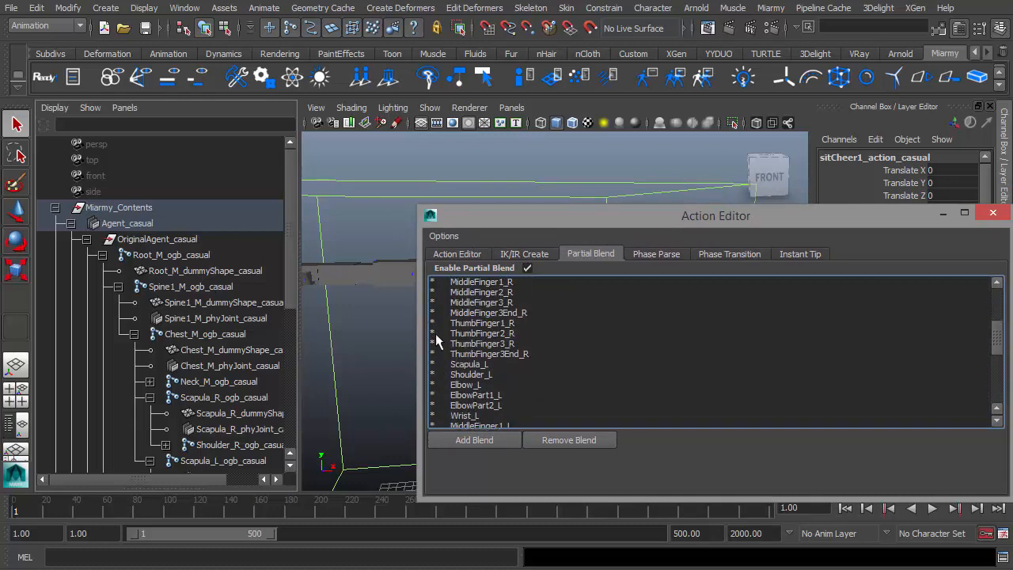
{"action": "scroll", "coordinate": [467, 348], "scroll_direction": "up", "scroll_amount": 4}
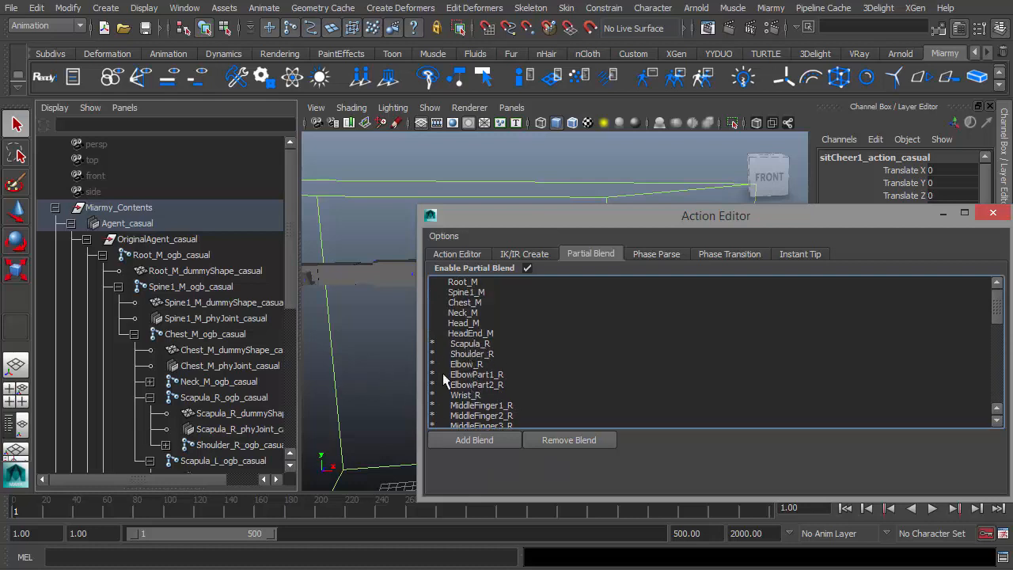
Close the Action Editor, collapse the OriginalAgent_casual hierarchy and expand Decision_casual in the outliner.
{"action": "left_click", "coordinate": [994, 212]}
{"action": "key", "text": "f"}
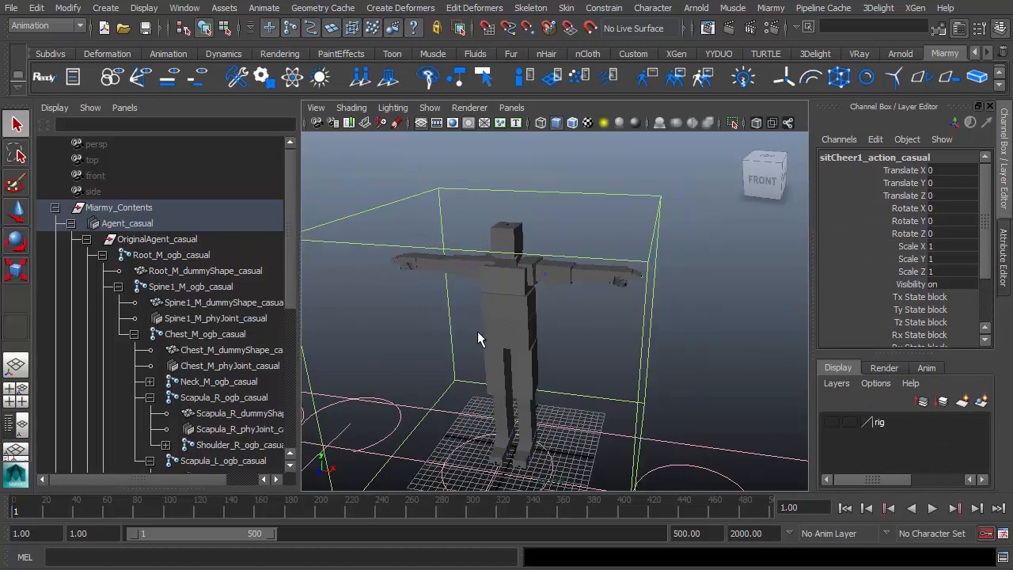
{"action": "left_click", "coordinate": [102, 255]}
{"action": "left_click", "coordinate": [87, 239]}
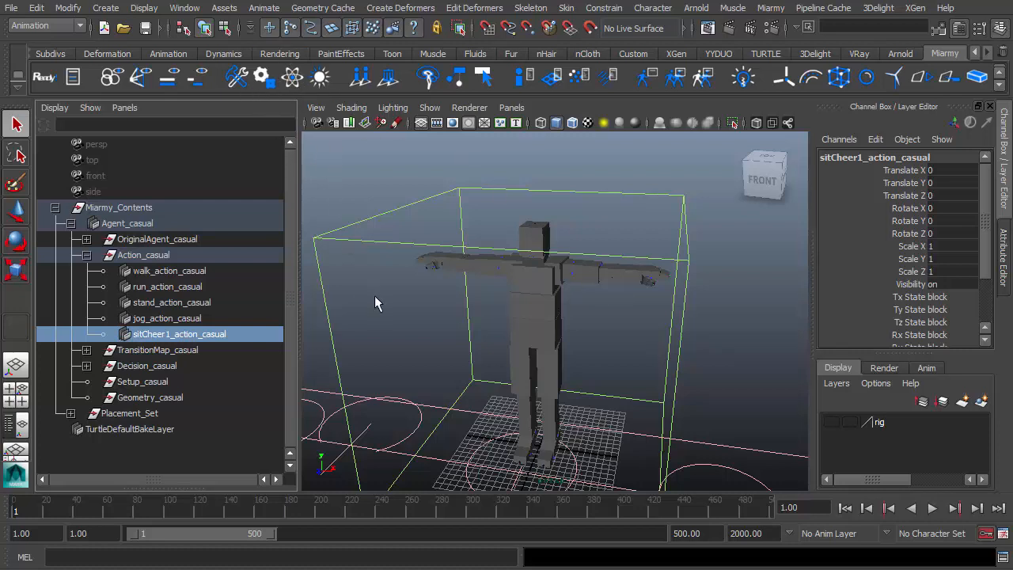
{"action": "left_click", "coordinate": [85, 367]}
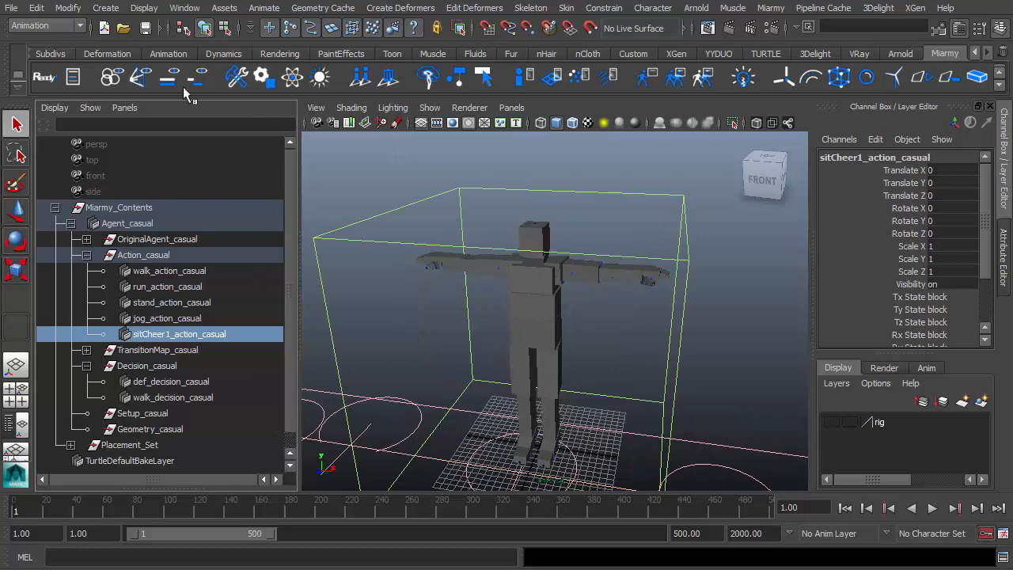
Turn off Use Simple Transition in the Miarmy Global settings and close them.
{"action": "left_click", "coordinate": [262, 78]}
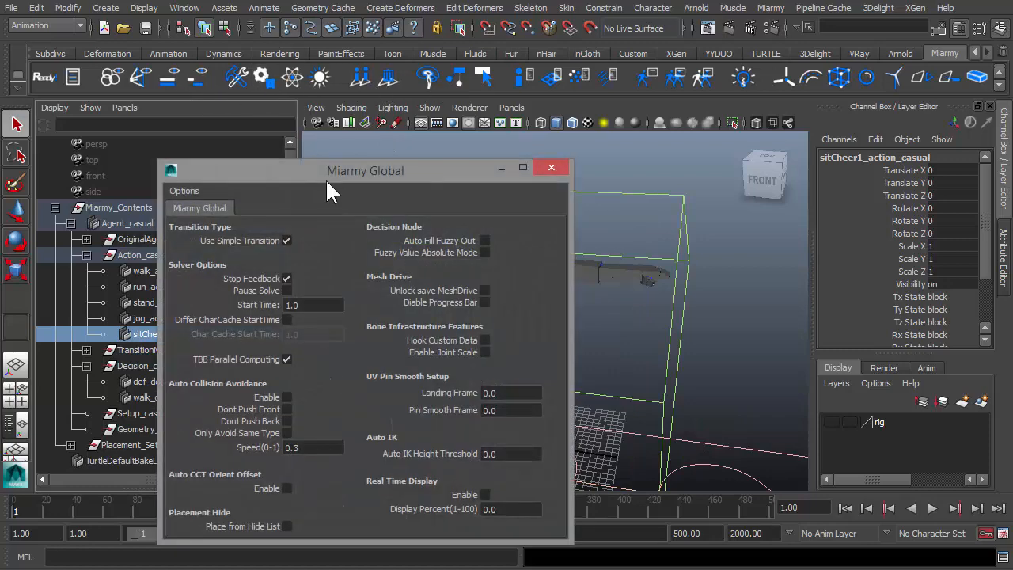
{"action": "left_click_drag", "start_coordinate": [346, 165], "coordinate": [316, 148]}
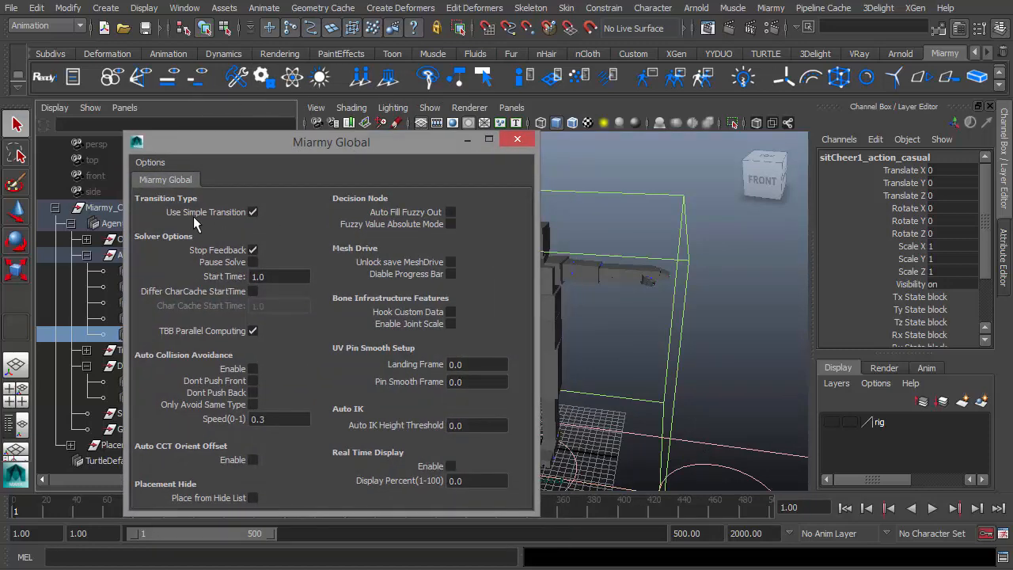
{"action": "left_click", "coordinate": [253, 212]}
{"action": "left_click_drag", "start_coordinate": [430, 151], "coordinate": [402, 188]}
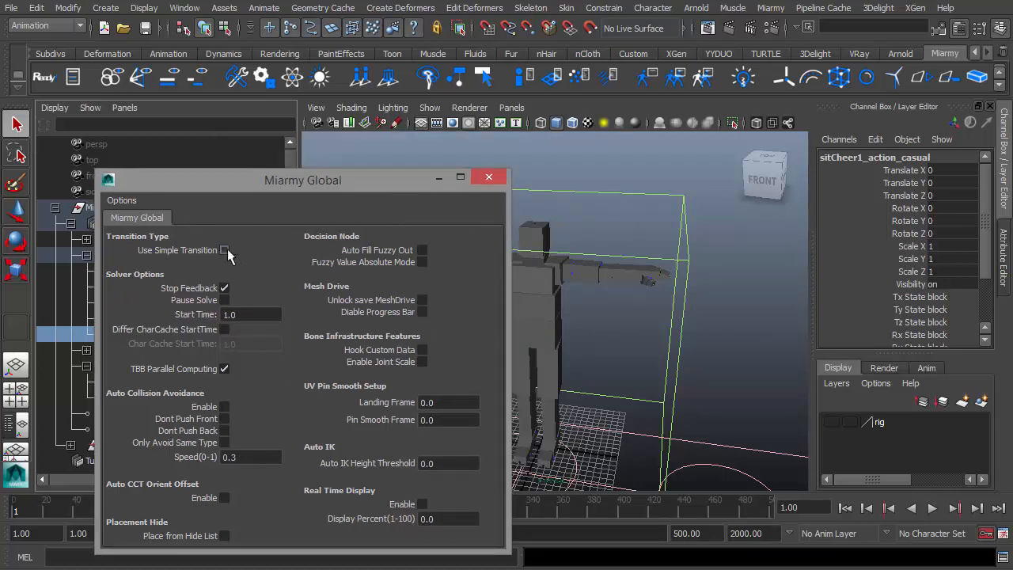
{"action": "left_click", "coordinate": [501, 177]}
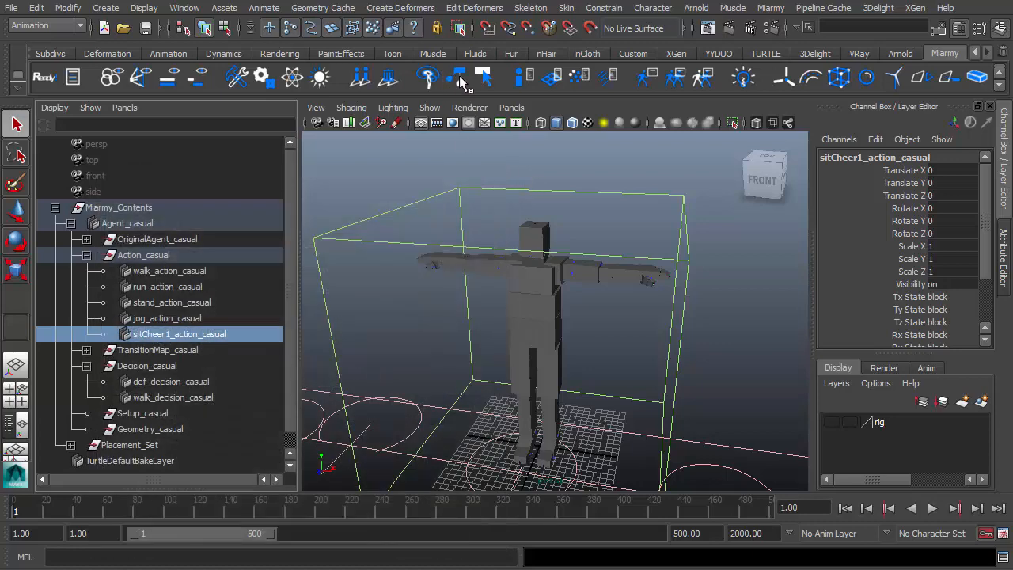
Open the transition map view and examine the walk state with its action groups.
{"action": "left_click", "coordinate": [460, 79]}
{"action": "scroll", "coordinate": [541, 350], "scroll_direction": "down", "scroll_amount": 12}
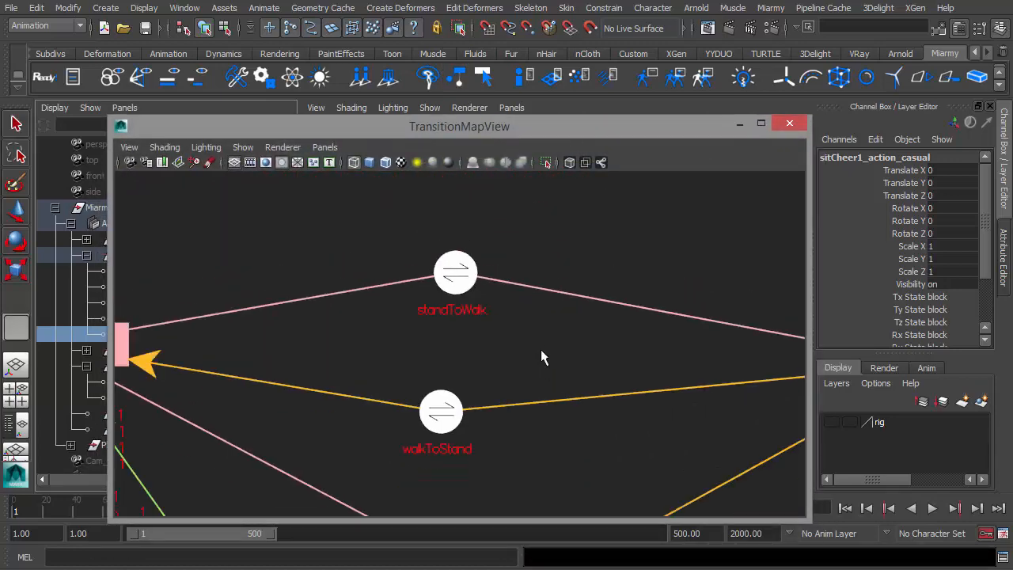
{"action": "middle_click_drag", "start_coordinate": [532, 415], "coordinate": [456, 372], "text": "alt"}
{"action": "left_click_drag", "start_coordinate": [496, 129], "coordinate": [624, 124]}
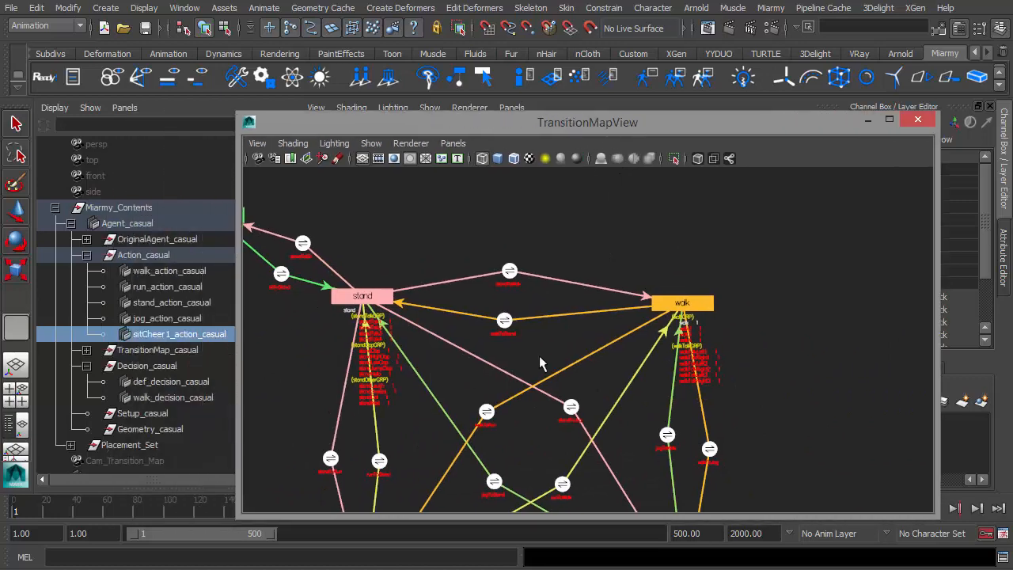
{"action": "scroll", "coordinate": [547, 386], "scroll_direction": "up", "scroll_amount": 7}
{"action": "middle_click_drag", "start_coordinate": [695, 351], "coordinate": [490, 354], "text": "alt"}
{"action": "scroll", "coordinate": [522, 357], "scroll_direction": "up", "scroll_amount": 2}
{"action": "middle_click_drag", "start_coordinate": [550, 362], "coordinate": [528, 388], "text": "alt"}
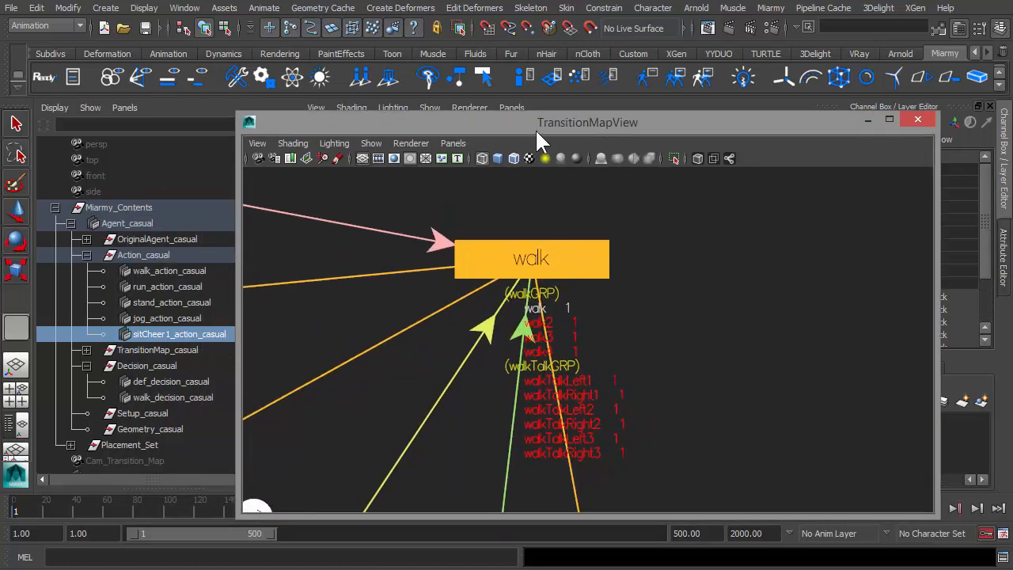
{"action": "left_click_drag", "start_coordinate": [535, 129], "coordinate": [611, 134]}
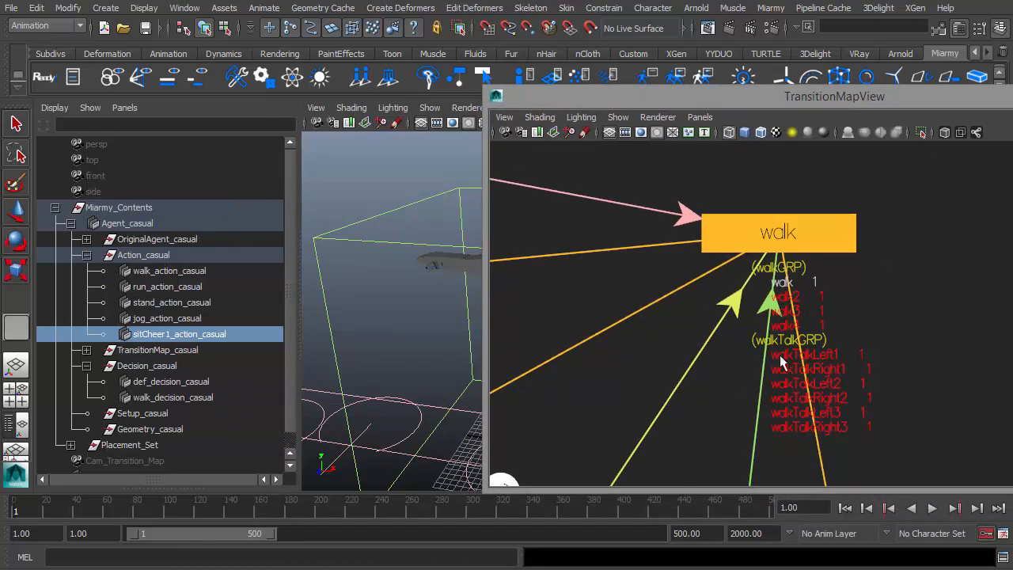
Inspect the default action of def_decision_casual and the output decision of walk_decision_casual, then close the Decision Node Editor.
{"action": "double_click", "coordinate": [167, 382]}
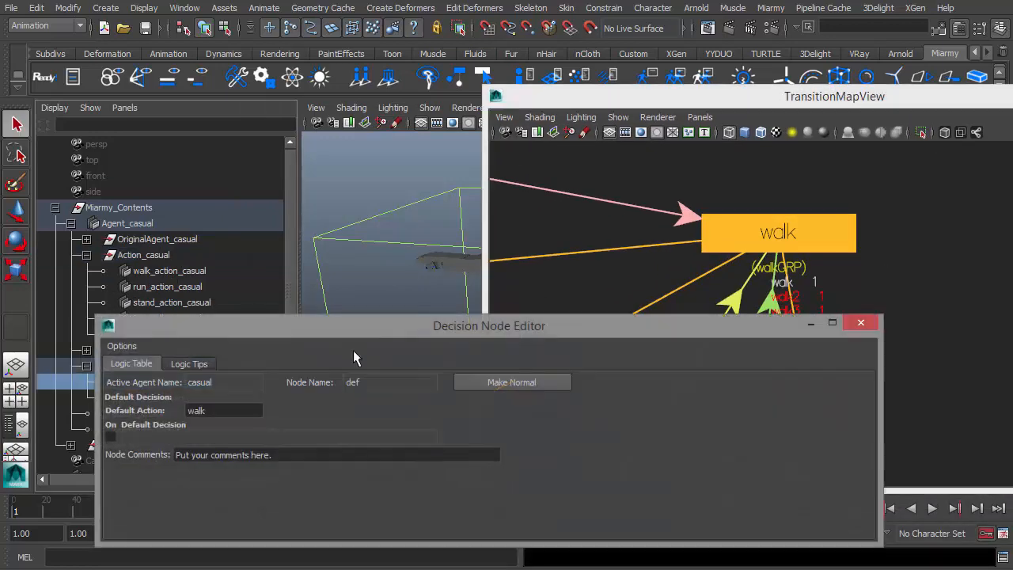
{"action": "left_click_drag", "start_coordinate": [353, 264], "coordinate": [514, 264]}
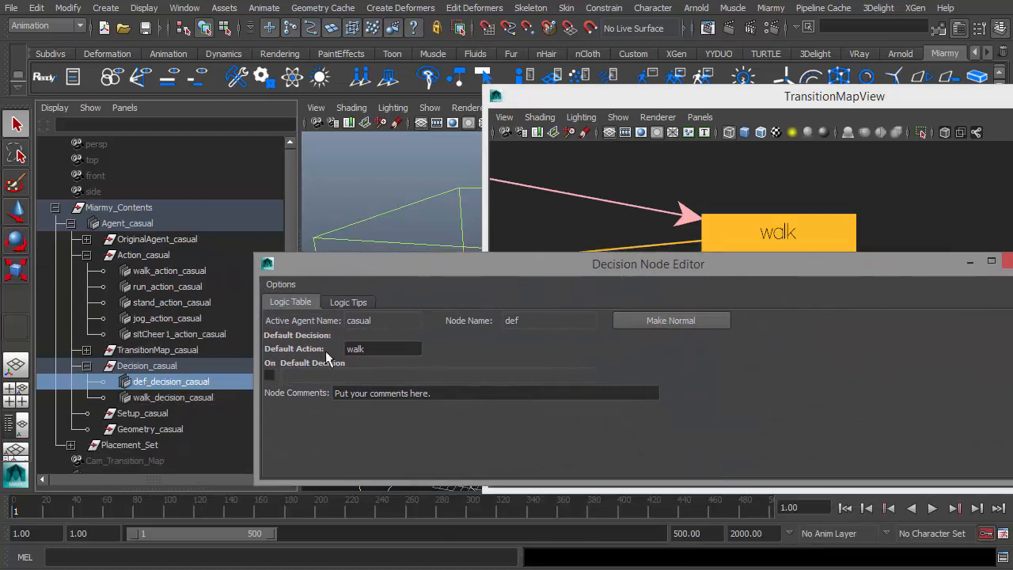
{"action": "left_click", "coordinate": [383, 350]}
{"action": "left_click", "coordinate": [182, 396]}
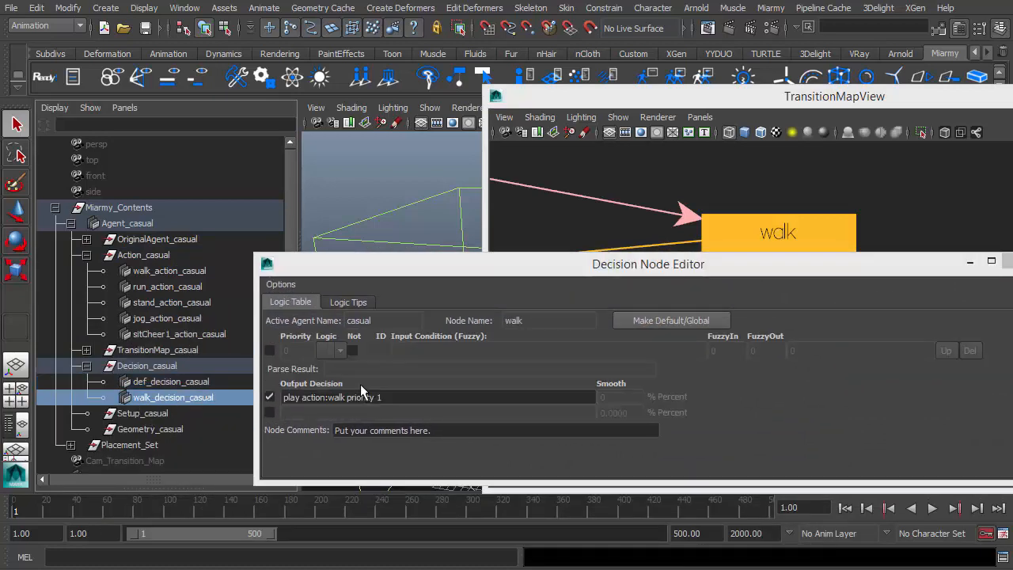
{"action": "left_click", "coordinate": [318, 399]}
{"action": "left_click_drag", "start_coordinate": [342, 397], "coordinate": [419, 395]}
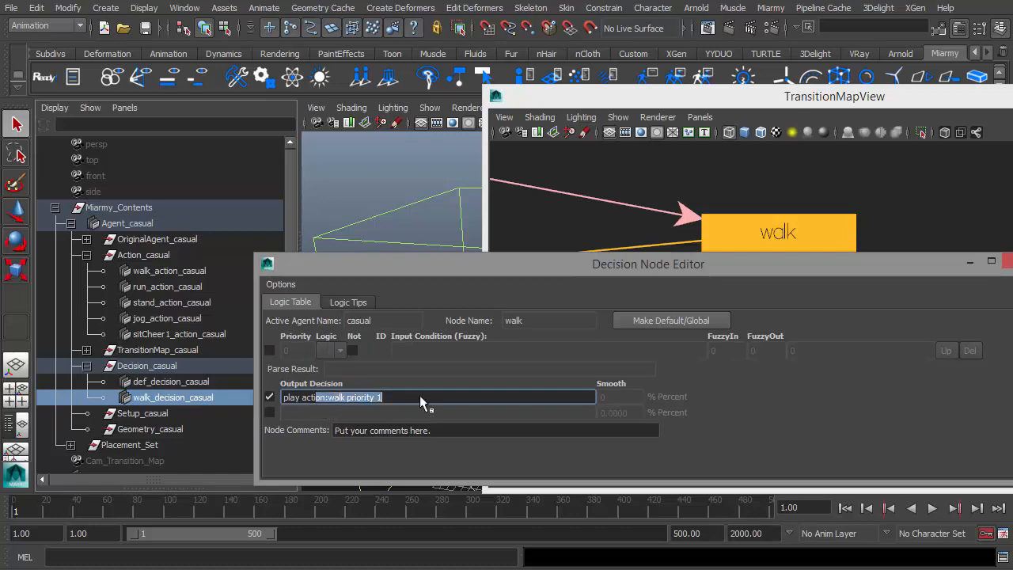
{"action": "left_click", "coordinate": [1007, 261]}
Create a sitCheer1 blend for the walk action shell in the walk state, and close the transition map windows.
{"action": "left_click_drag", "start_coordinate": [821, 114], "coordinate": [554, 174]}
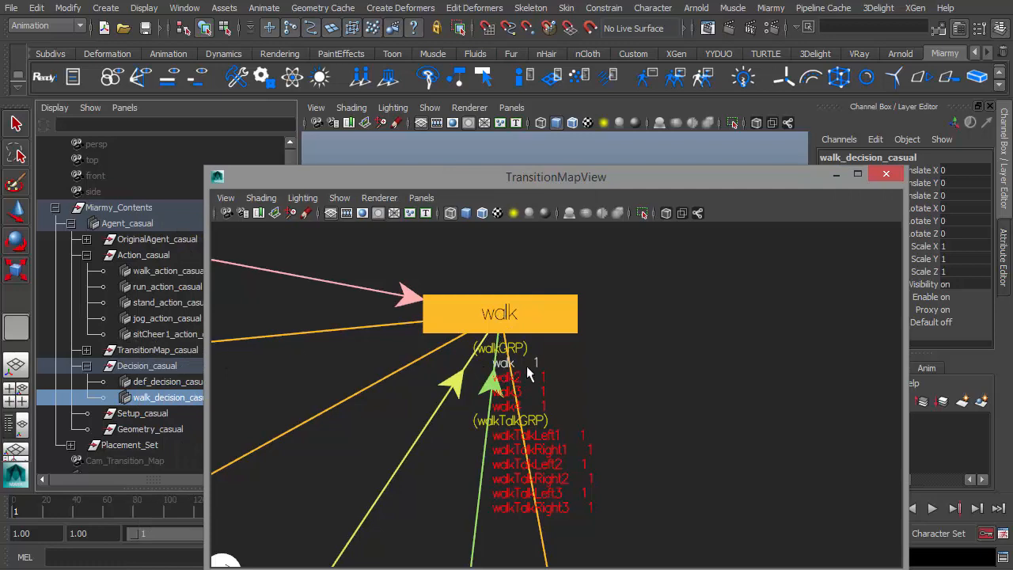
{"action": "left_click", "coordinate": [520, 324]}
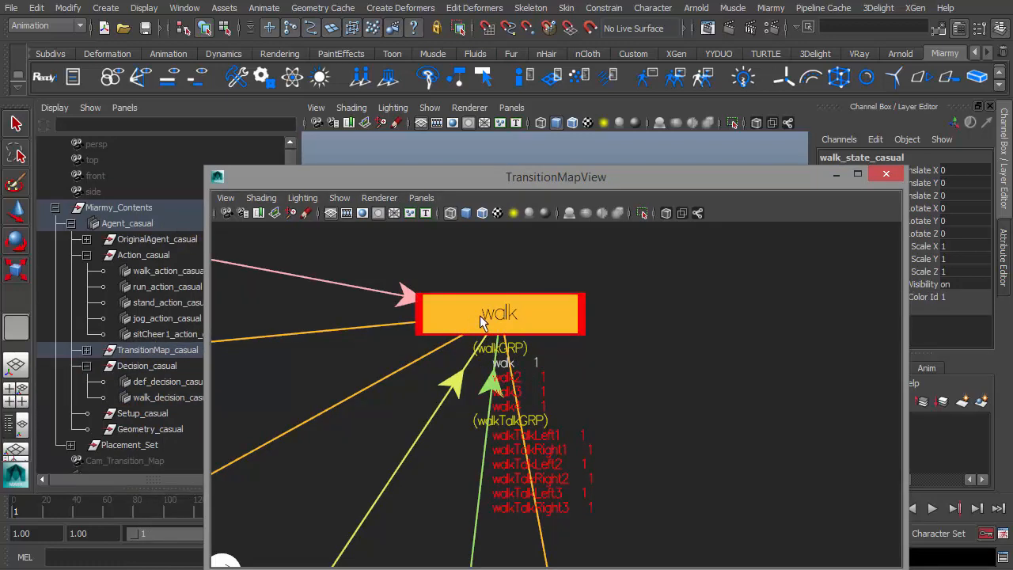
{"action": "double_click", "coordinate": [482, 322]}
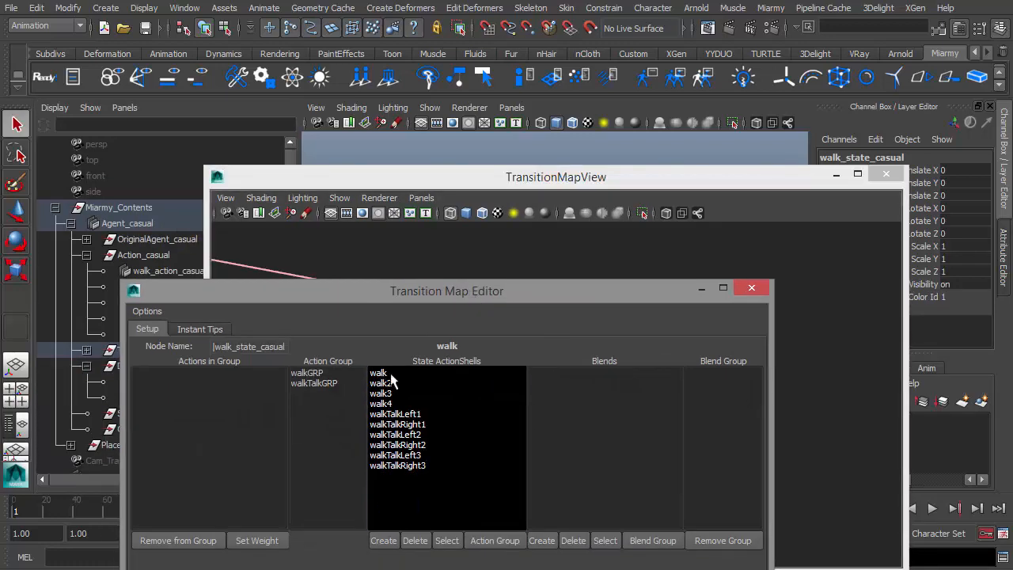
{"action": "left_click", "coordinate": [393, 373]}
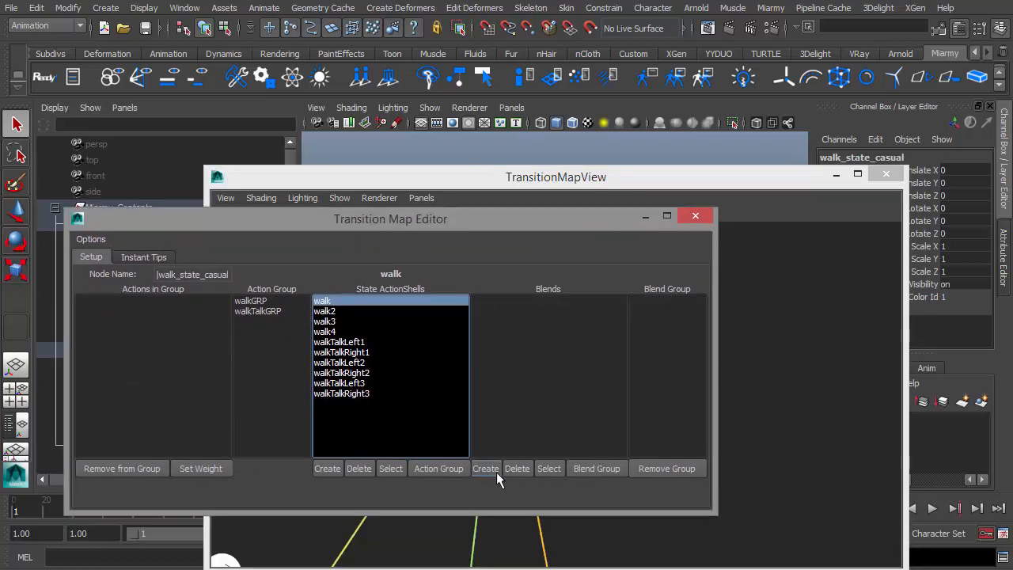
{"action": "left_click", "coordinate": [486, 469]}
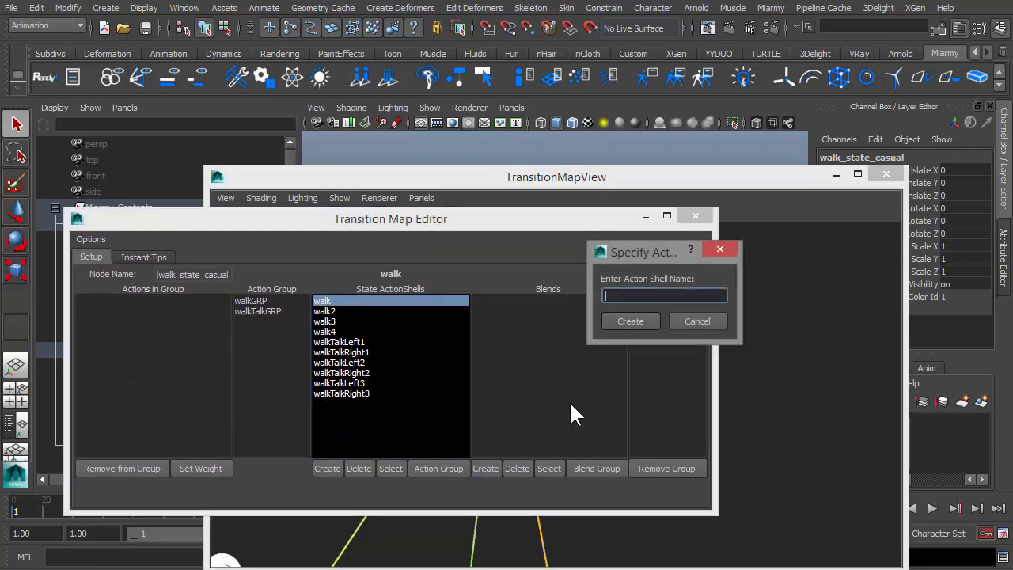
{"action": "type", "text": "sitCheer1"}
{"action": "left_click", "coordinate": [619, 322]}
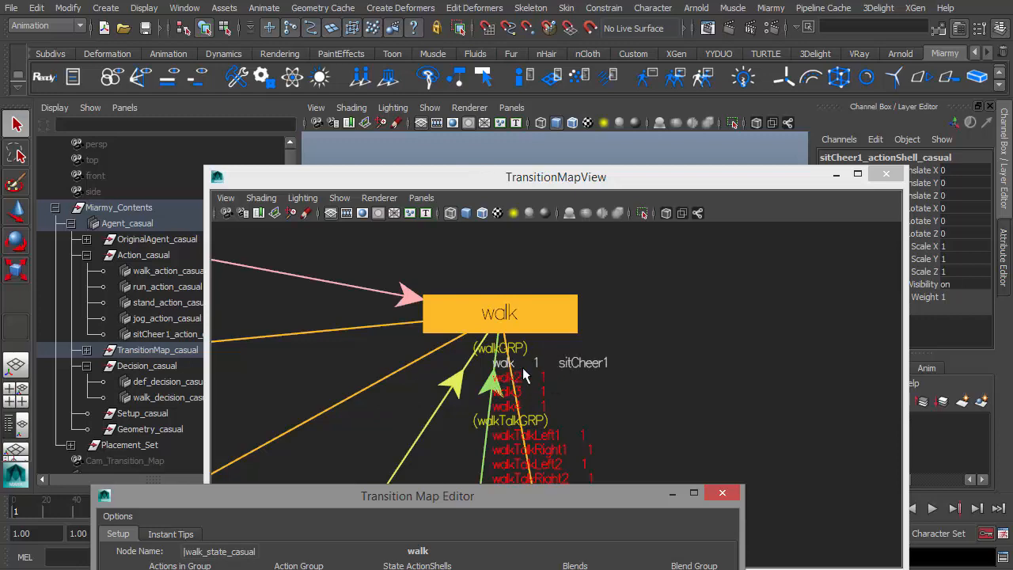
{"action": "left_click", "coordinate": [886, 173]}
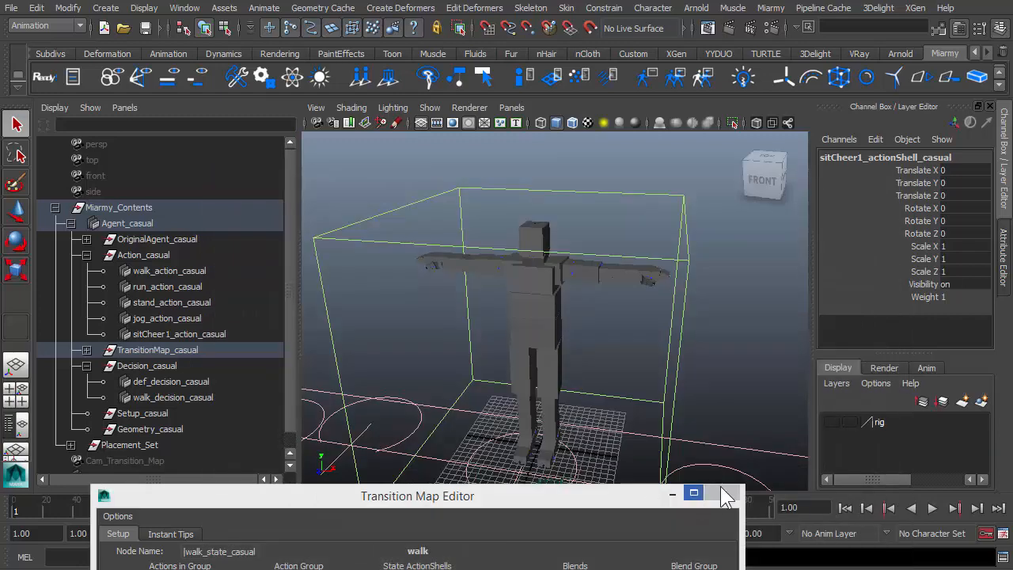
{"action": "left_click", "coordinate": [722, 492]}
Place the casual agents in the scene and play the simulation to check their walk.
{"action": "scroll", "coordinate": [500, 388], "scroll_direction": "down", "scroll_amount": 5}
{"action": "left_click_drag", "start_coordinate": [500, 388], "coordinate": [501, 402], "text": "alt"}
{"action": "left_click", "coordinate": [363, 76]}
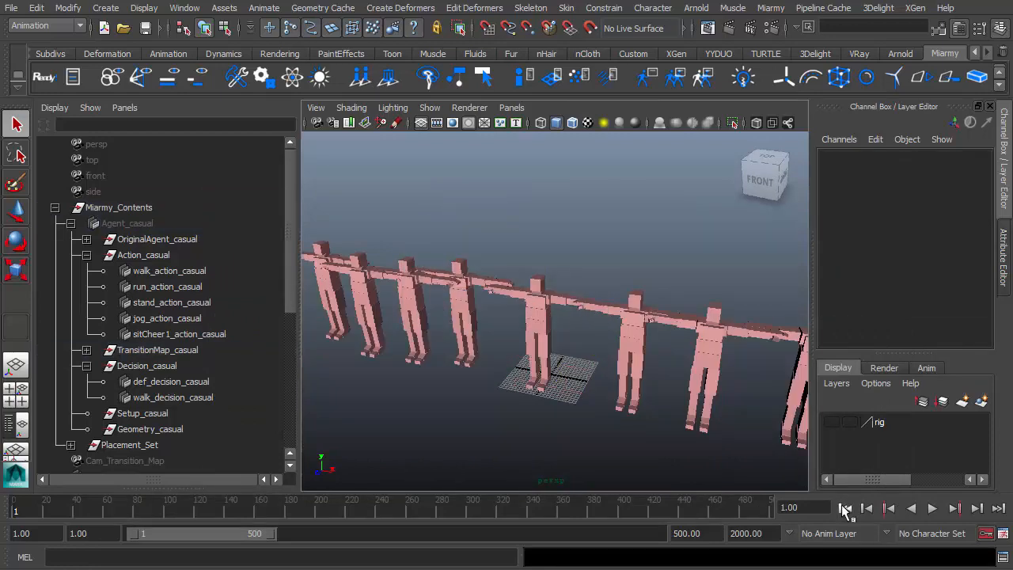
{"action": "left_click", "coordinate": [931, 508]}
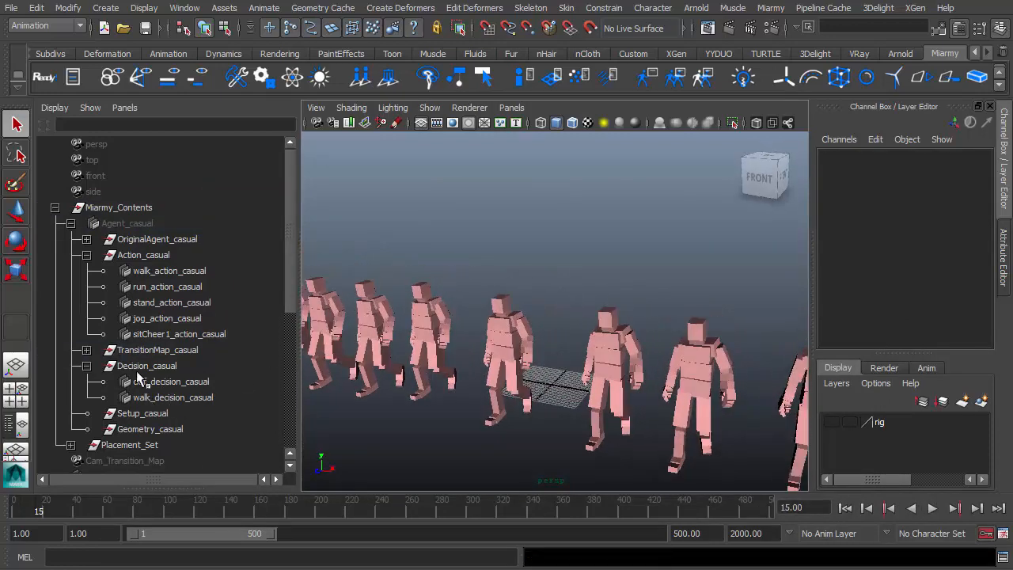
{"action": "scroll", "coordinate": [375, 394], "scroll_direction": "down", "scroll_amount": 4}
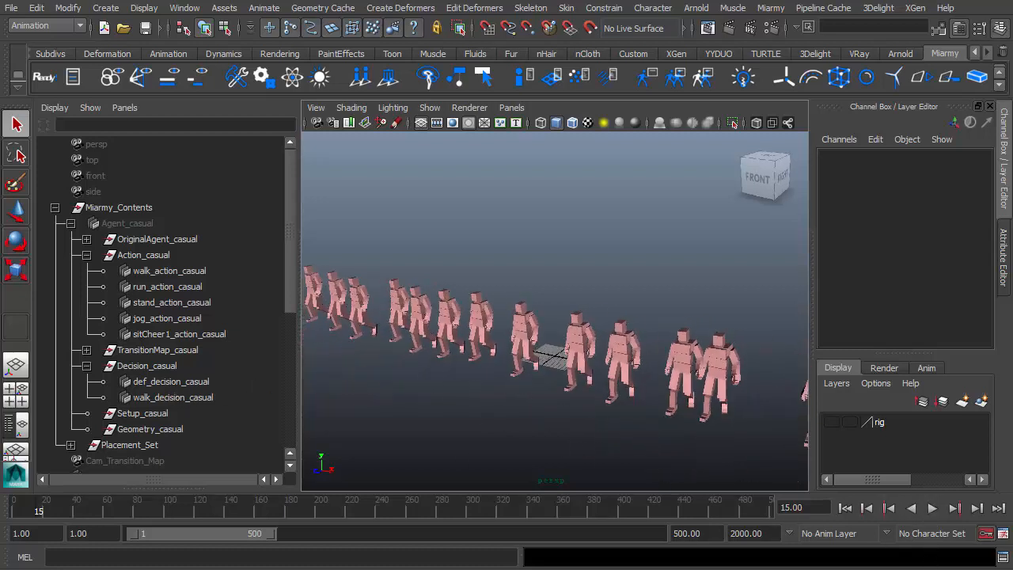
Create a decision named blend with an output that blends to the sitCheer1 action at intensity 1.
{"action": "left_click", "coordinate": [742, 79]}
{"action": "type", "text": "blend"}
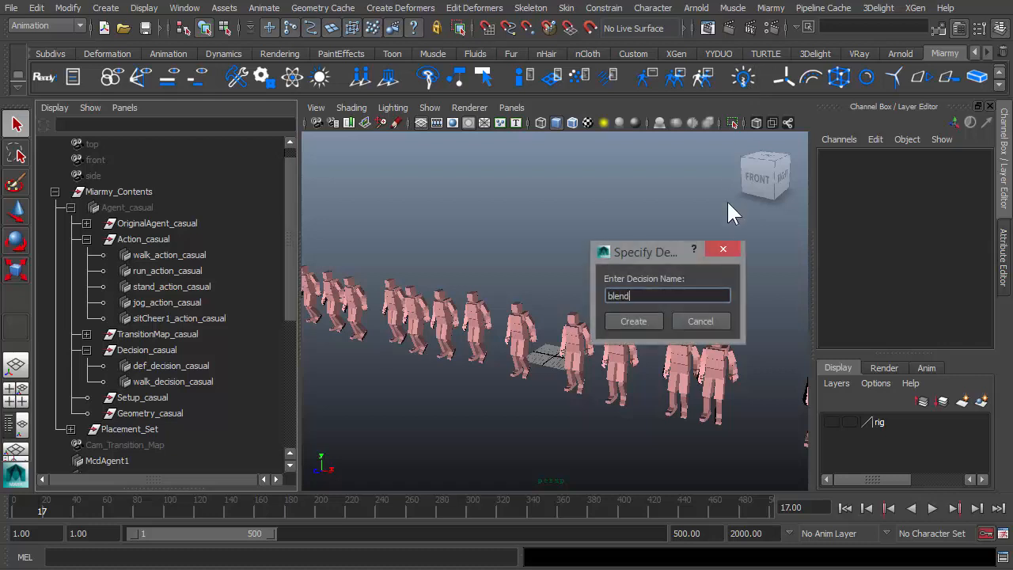
{"action": "left_click", "coordinate": [631, 327]}
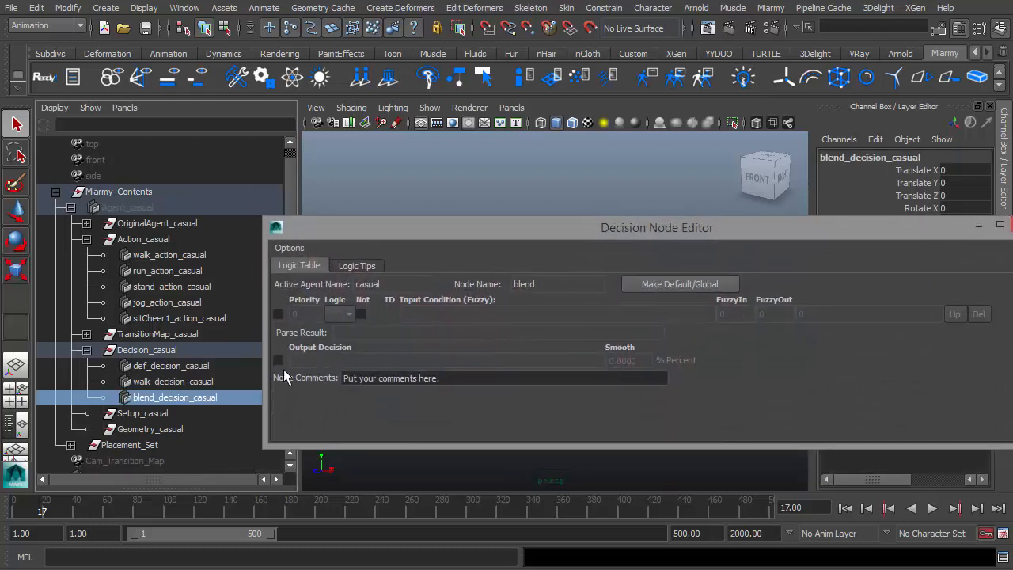
{"action": "left_click", "coordinate": [277, 360]}
{"action": "left_click", "coordinate": [317, 356]}
{"action": "right_click", "coordinate": [288, 435]}
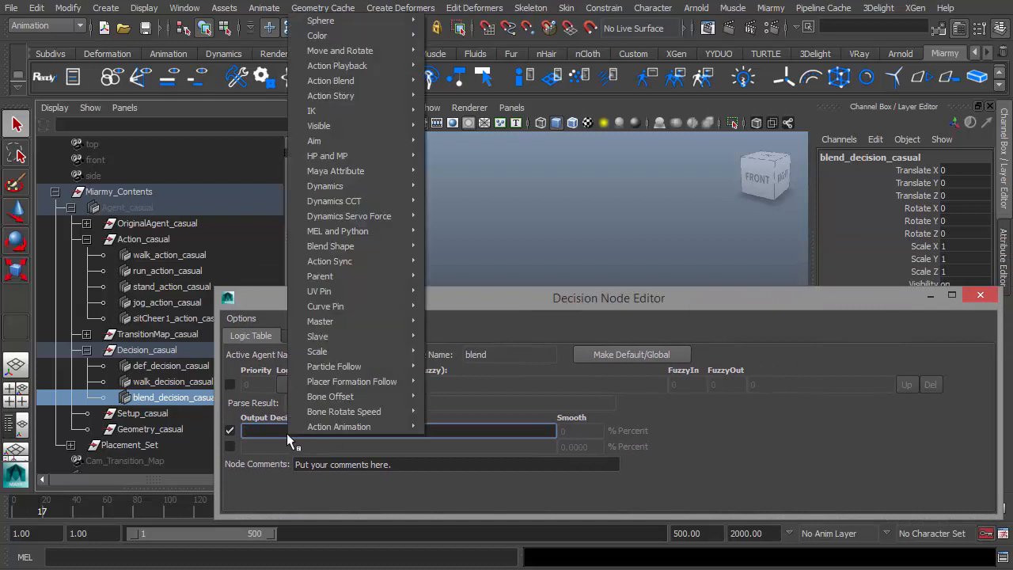
{"action": "mouse_move", "coordinate": [327, 80]}
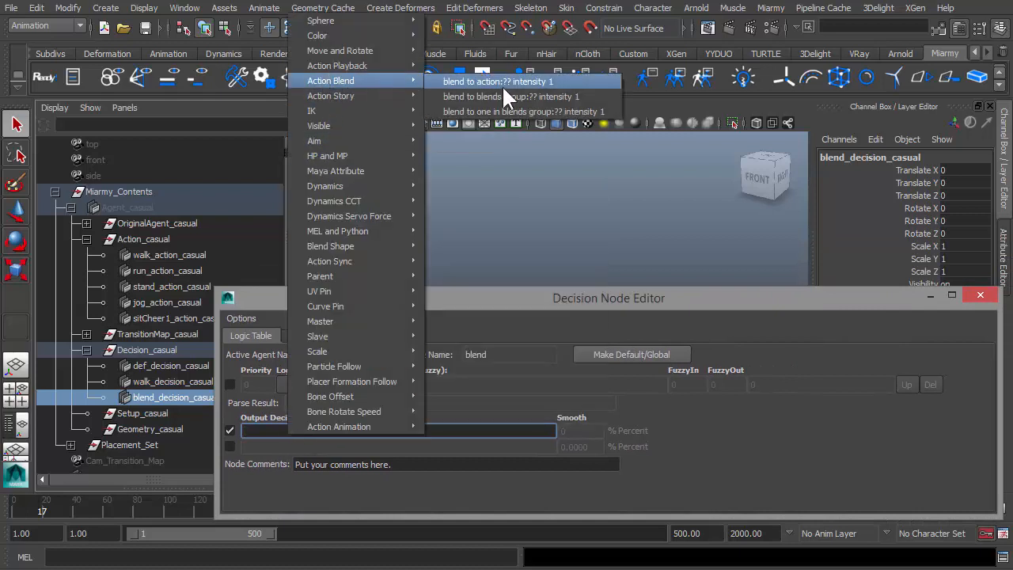
{"action": "left_click", "coordinate": [491, 82]}
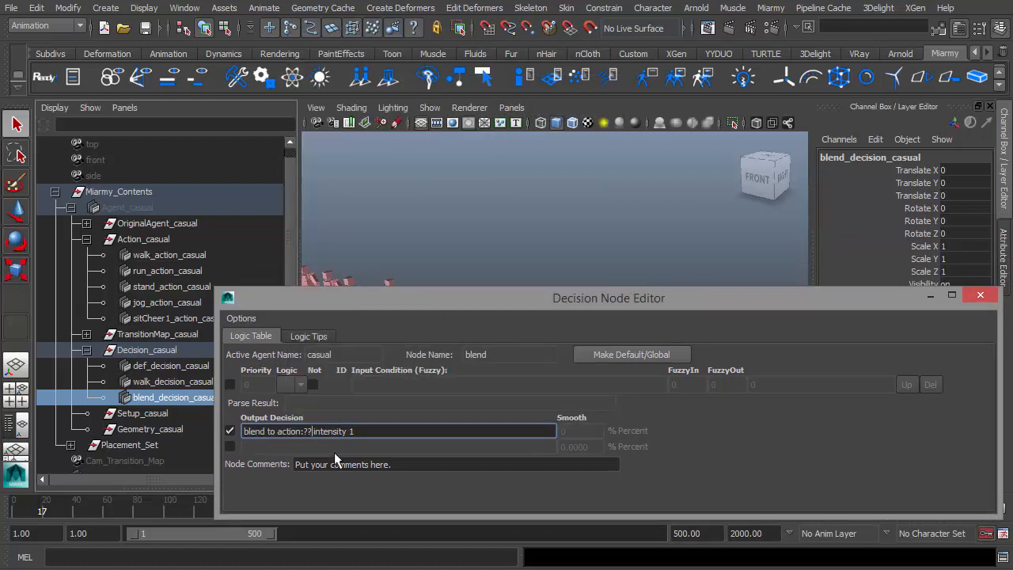
{"action": "type", "text": "Chhdeer1"}
{"action": "left_click", "coordinate": [980, 294]}
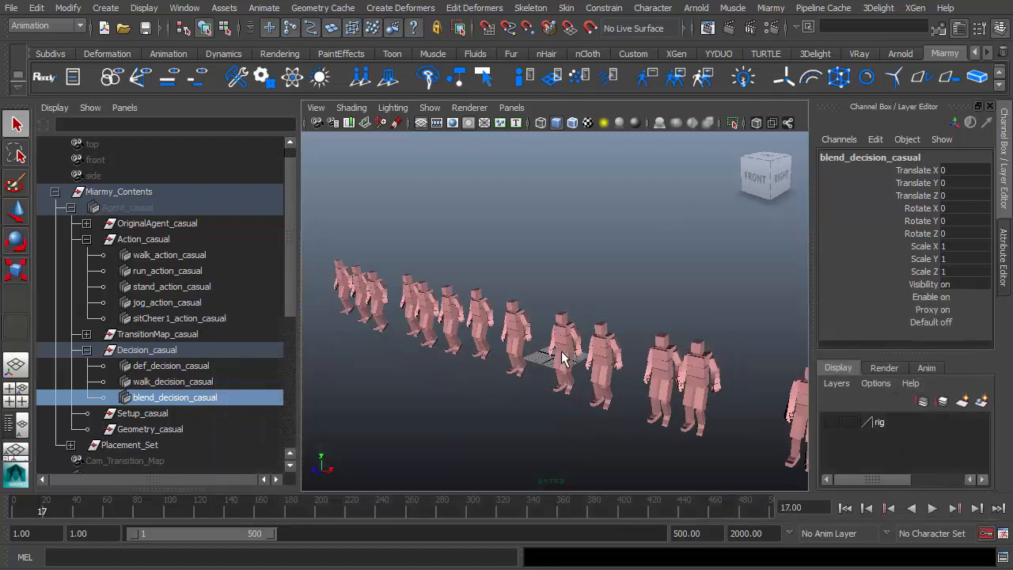
Play the simulation from the first frame to check how the agents blend into the cheer action.
{"action": "left_click", "coordinate": [845, 508]}
{"action": "left_click", "coordinate": [933, 508]}
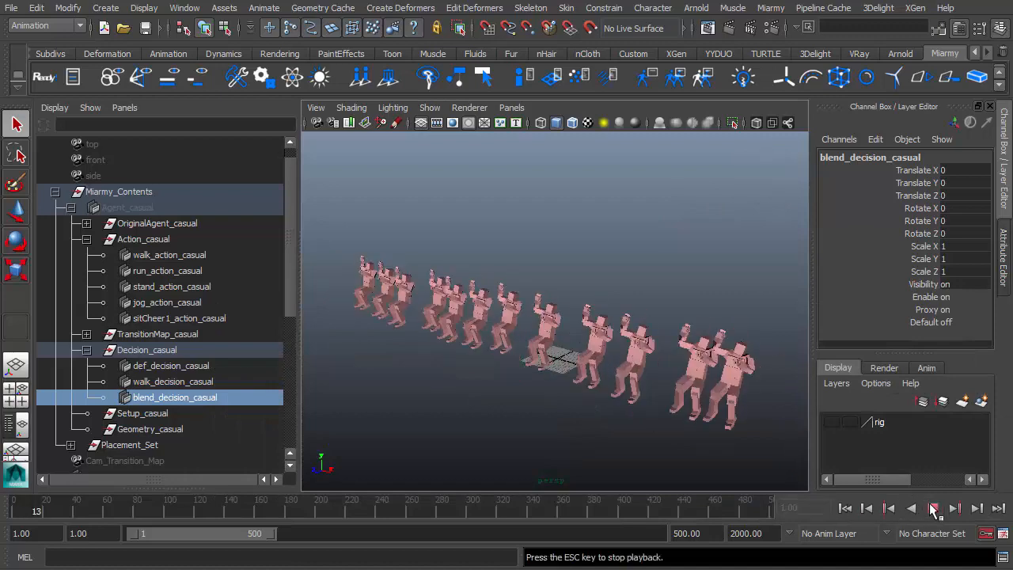
{"action": "left_click", "coordinate": [932, 508]}
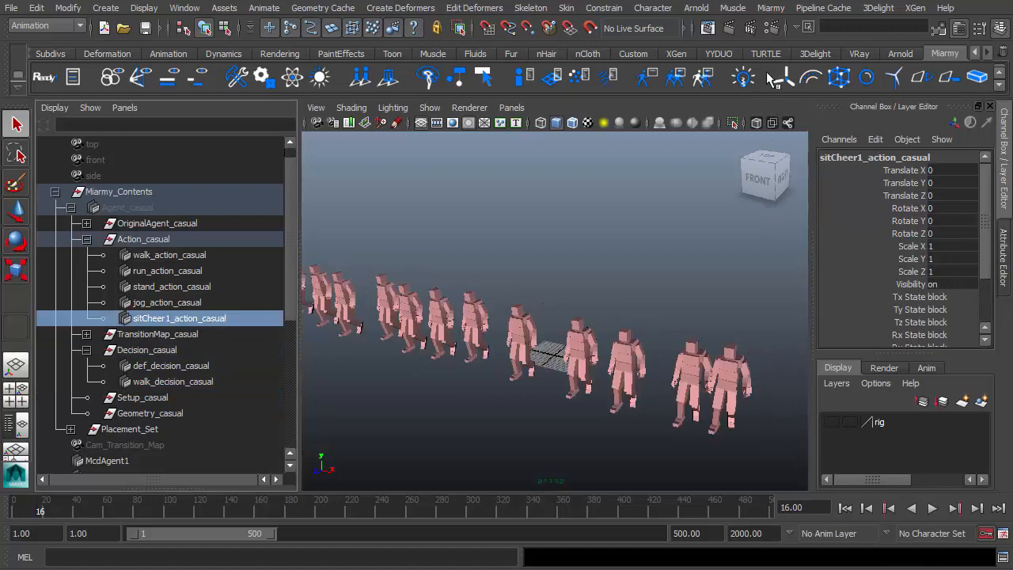
Recreate the blend decision with the output "blend to action:sitCheer1 intensity 1" and close its editor.
{"action": "left_click", "coordinate": [744, 77]}
{"action": "type", "text": "blend"}
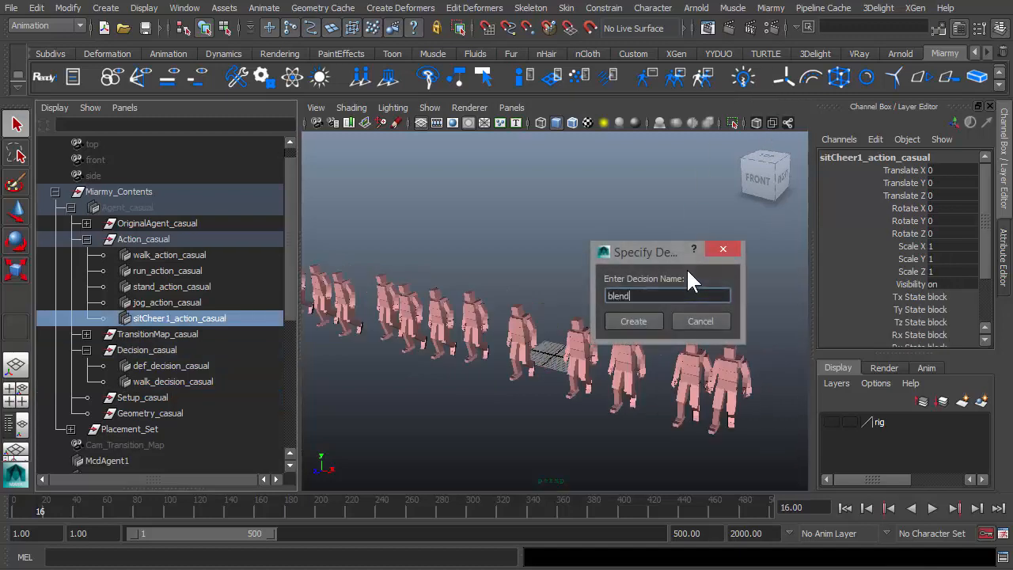
{"action": "key", "text": "Return"}
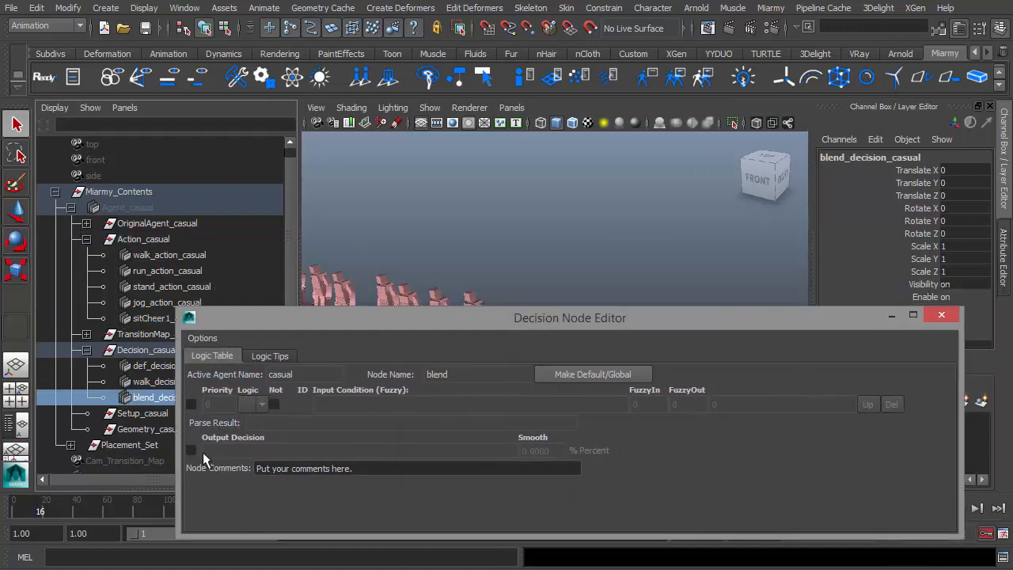
{"action": "left_click", "coordinate": [239, 453]}
{"action": "right_click", "coordinate": [237, 452]}
{"action": "mouse_move", "coordinate": [287, 97]}
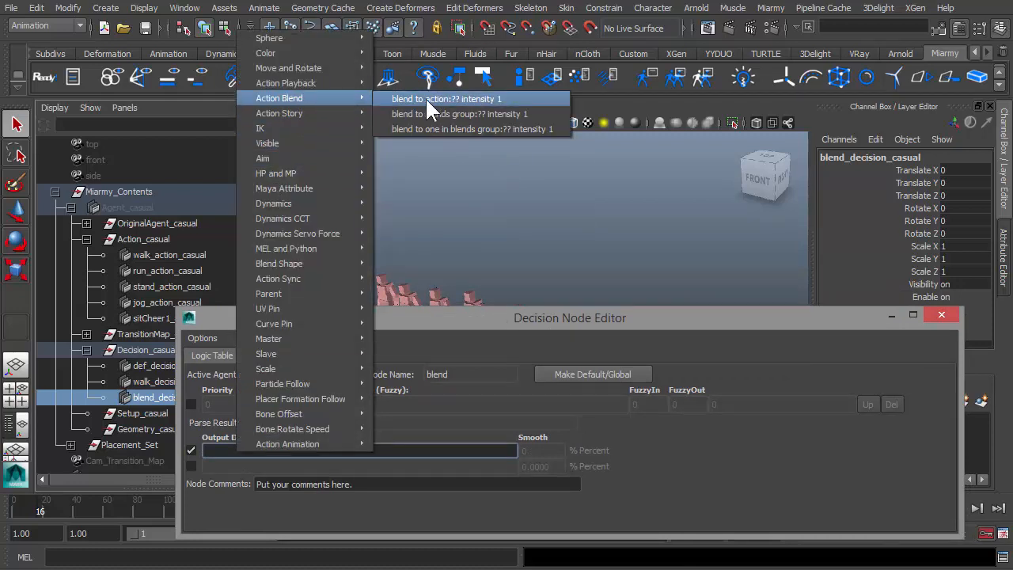
{"action": "left_click", "coordinate": [463, 101]}
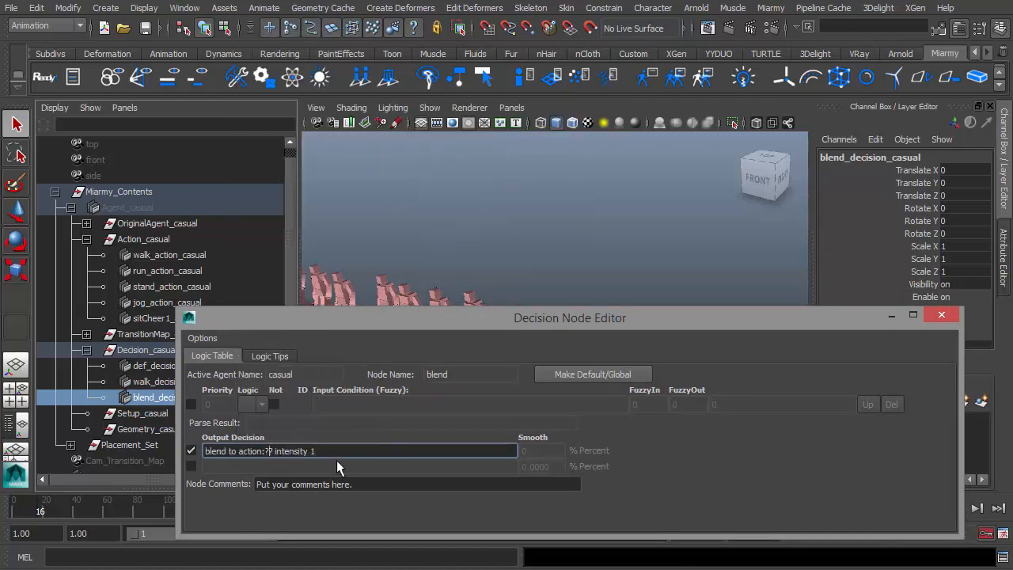
{"action": "key", "text": "BackSpace"}
{"action": "key", "text": "BackSpace"}
{"action": "type", "text": "sitChh"}
{"action": "key", "text": "BackSpace"}
{"action": "type", "text": "eer1"}
{"action": "left_click", "coordinate": [941, 315]}
Play the simulation in short runs from the start and examine the arm blending on the walking agents.
{"action": "left_click", "coordinate": [850, 508]}
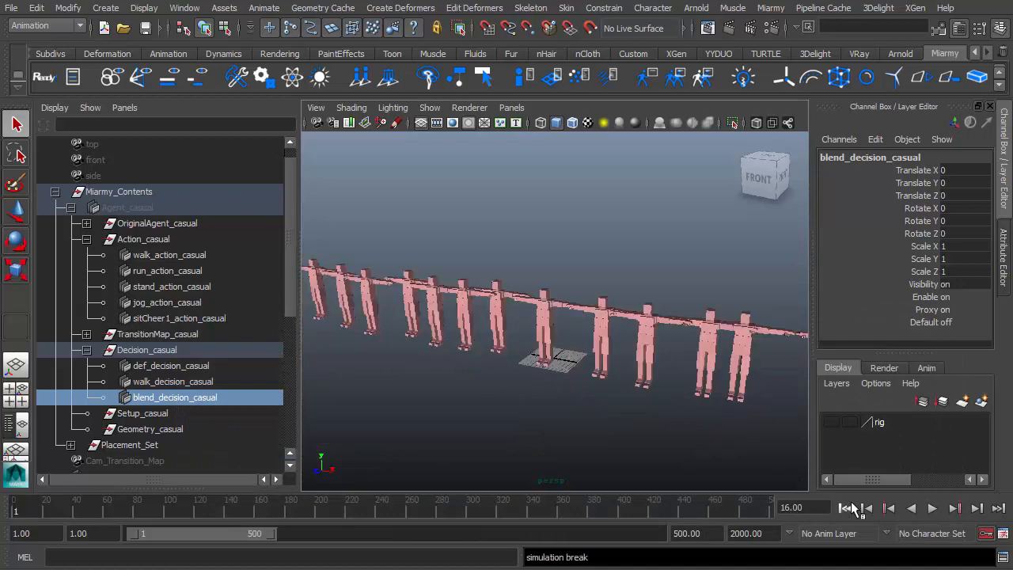
{"action": "left_click_drag", "start_coordinate": [597, 402], "coordinate": [603, 415], "text": "alt"}
{"action": "left_click", "coordinate": [932, 509]}
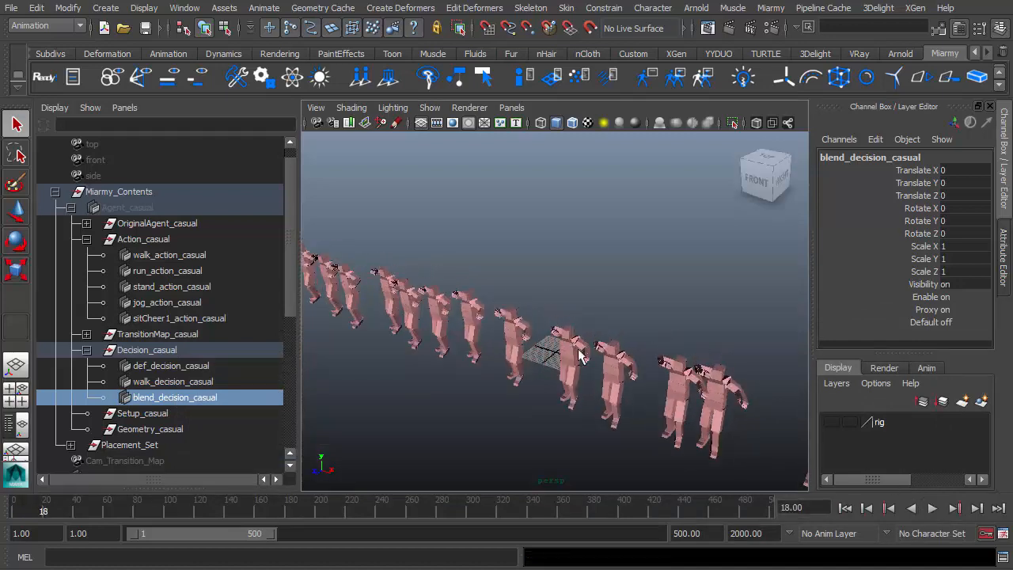
{"action": "left_click", "coordinate": [931, 508]}
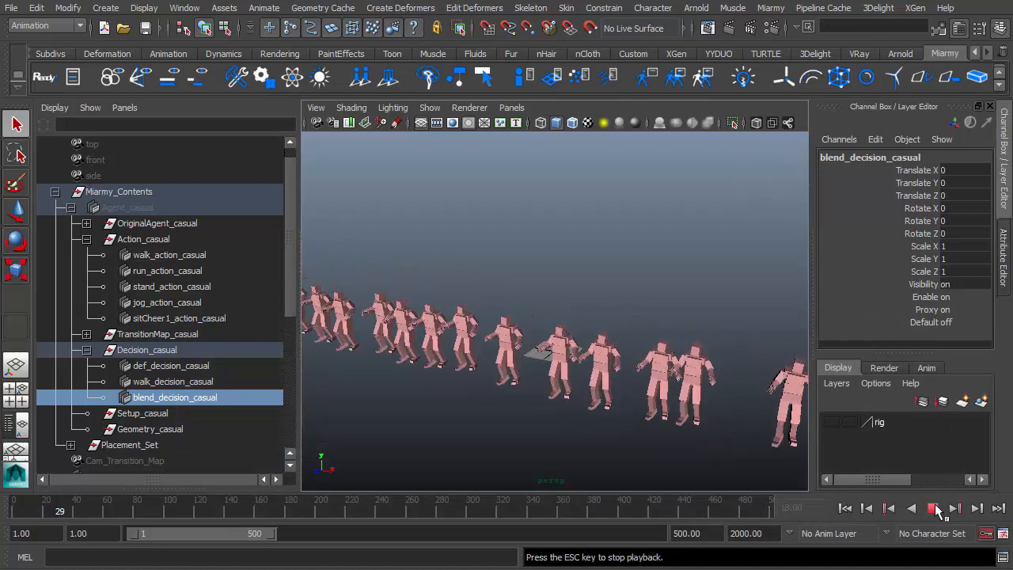
{"action": "left_click", "coordinate": [933, 508]}
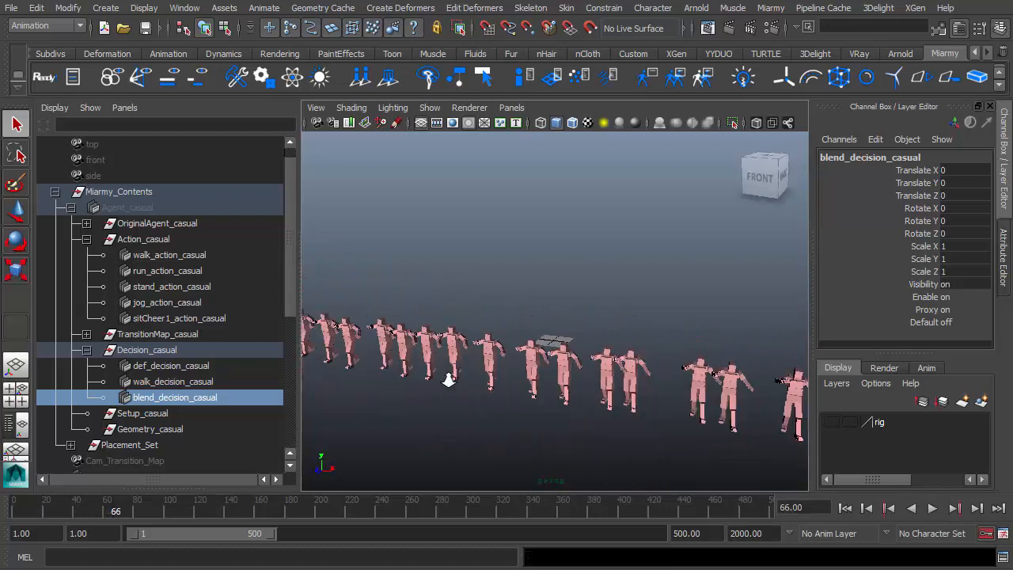
{"action": "scroll", "coordinate": [557, 396], "scroll_direction": "up", "scroll_amount": 5}
{"action": "left_click", "coordinate": [932, 509]}
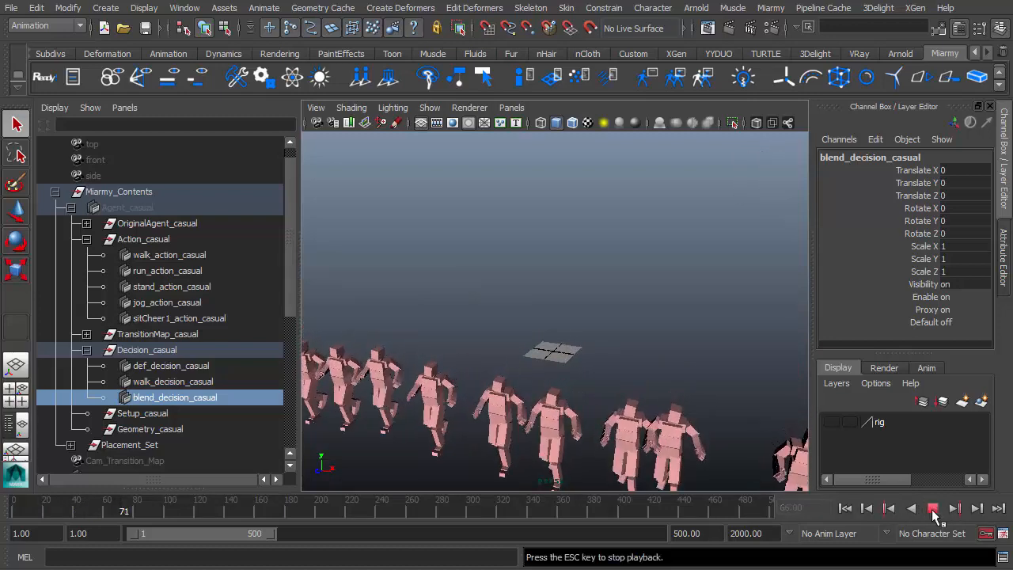
{"action": "left_click", "coordinate": [932, 510]}
{"action": "middle_click_drag", "start_coordinate": [499, 427], "coordinate": [499, 386], "text": "alt"}
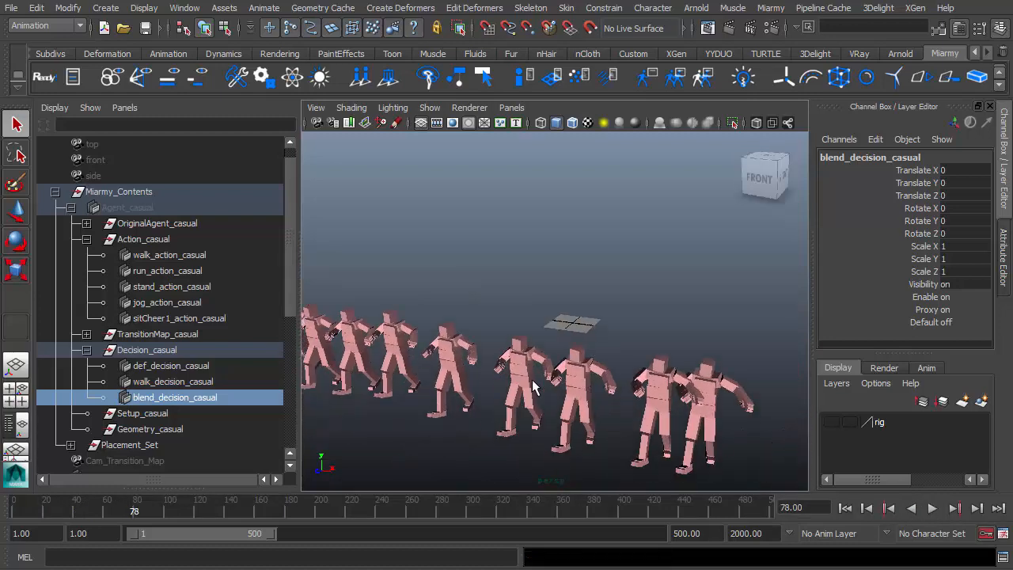
Set the Cycle Filter of walk_action_casual to 15 and close the Action Editor.
{"action": "left_click", "coordinate": [161, 262]}
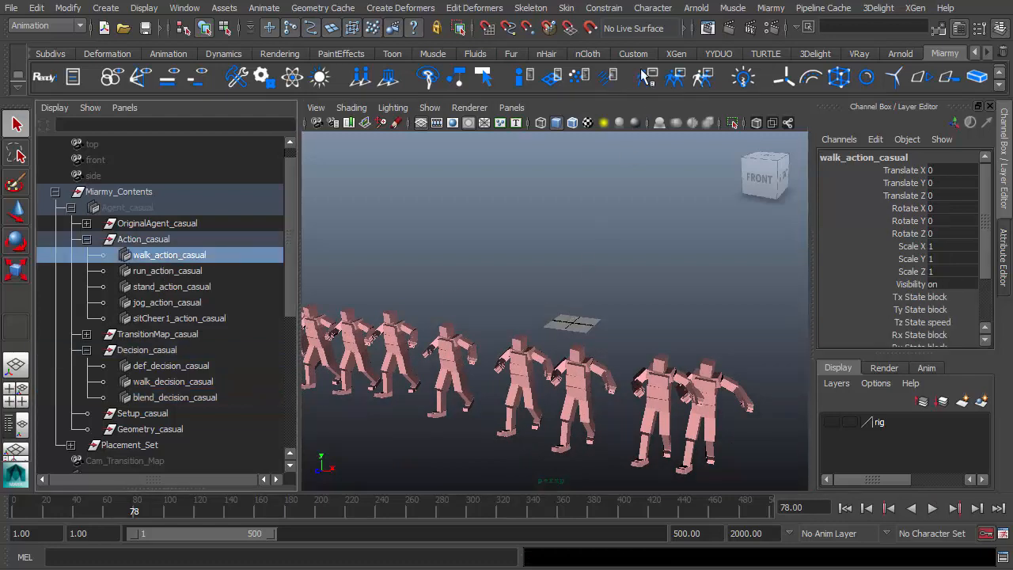
{"action": "left_click", "coordinate": [647, 77]}
{"action": "left_click_drag", "start_coordinate": [551, 222], "coordinate": [478, 243]}
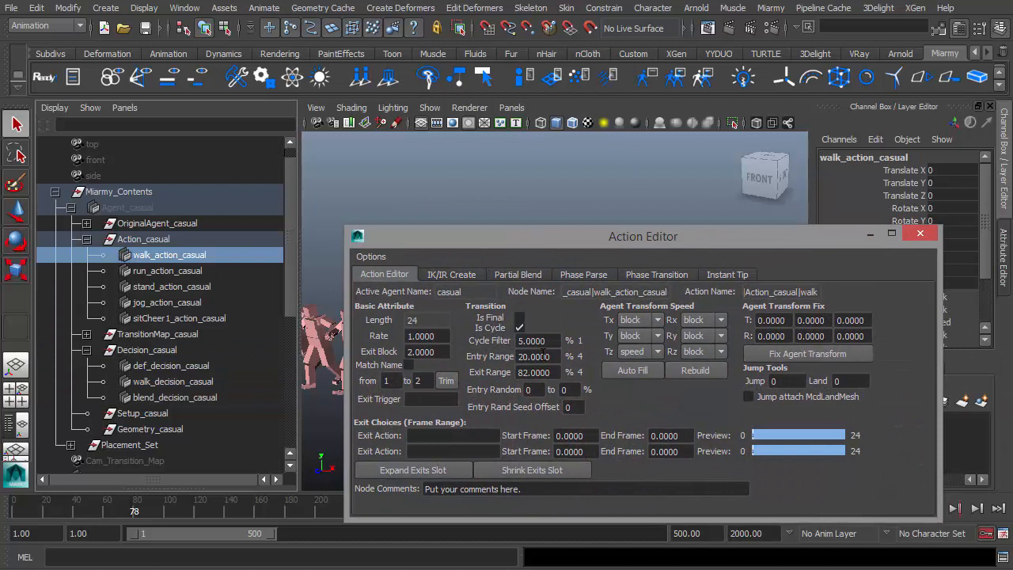
{"action": "left_click", "coordinate": [557, 341]}
{"action": "type", "text": "15"}
{"action": "key", "text": "Return"}
{"action": "left_click", "coordinate": [920, 232]}
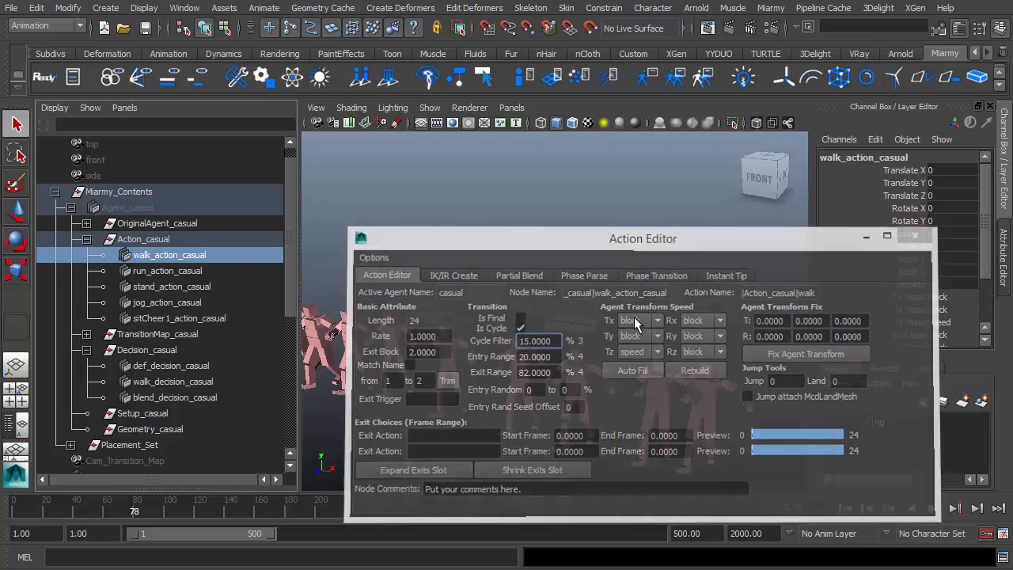
Replay the simulation from the first frame and inspect the blended walk cycle from closer and farther views.
{"action": "left_click", "coordinate": [846, 509]}
{"action": "left_click", "coordinate": [932, 508]}
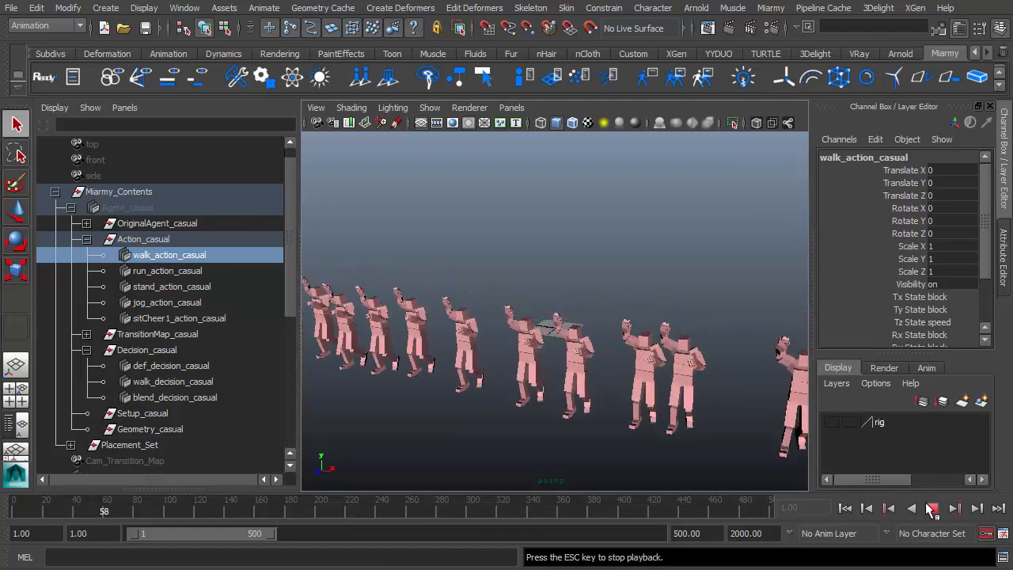
{"action": "right_click_drag", "start_coordinate": [449, 378], "coordinate": [398, 330], "text": "alt"}
{"action": "middle_click_drag", "start_coordinate": [398, 331], "coordinate": [444, 253], "text": "alt"}
{"action": "scroll", "coordinate": [594, 337], "scroll_direction": "down", "scroll_amount": 3}
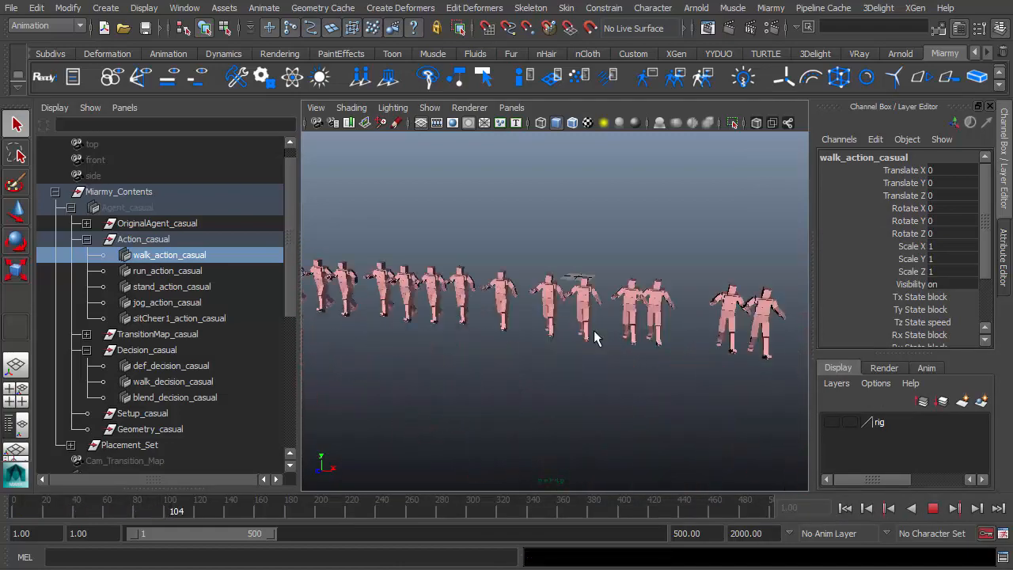
{"action": "scroll", "coordinate": [595, 338], "scroll_direction": "up", "scroll_amount": 3}
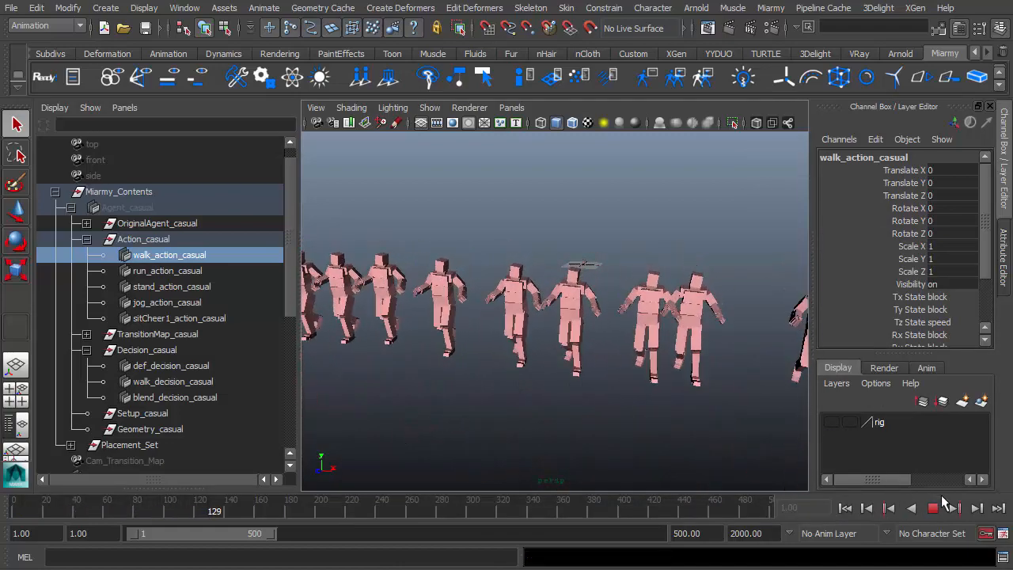
{"action": "left_click", "coordinate": [934, 508]}
{"action": "right_click_drag", "start_coordinate": [641, 402], "coordinate": [542, 397], "text": "alt"}
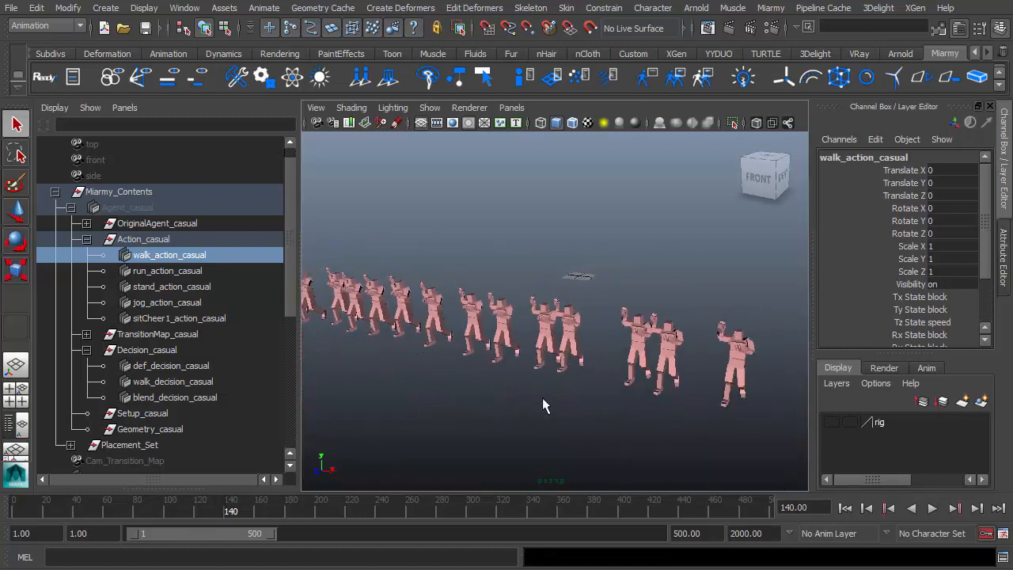
Select individual walking agents in the row and examine their blended arm pose from closer and farther views.
{"action": "left_click_drag", "start_coordinate": [543, 398], "coordinate": [554, 412], "text": "alt"}
{"action": "left_click", "coordinate": [559, 339]}
{"action": "key", "text": "f"}
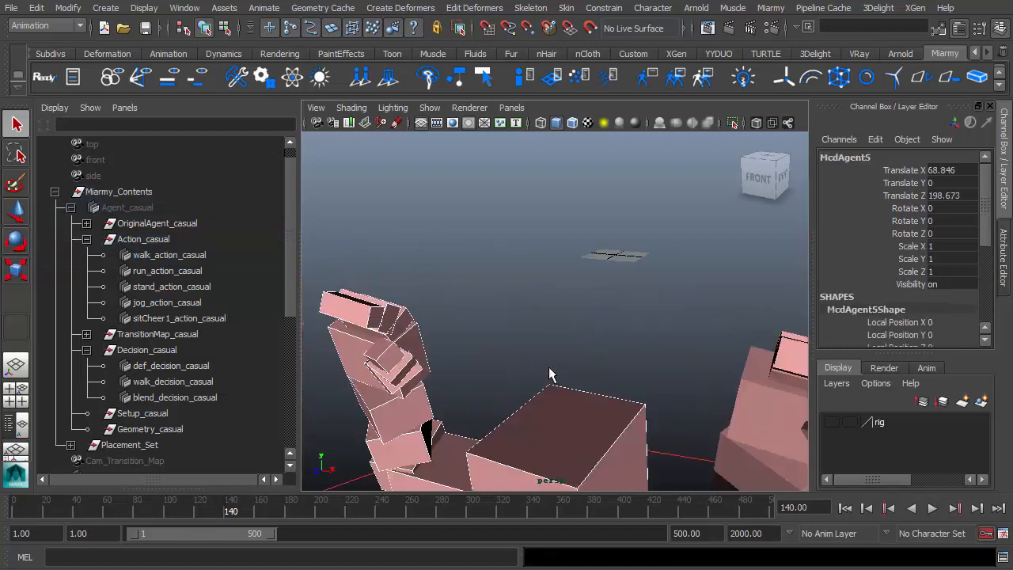
{"action": "key", "text": "["}
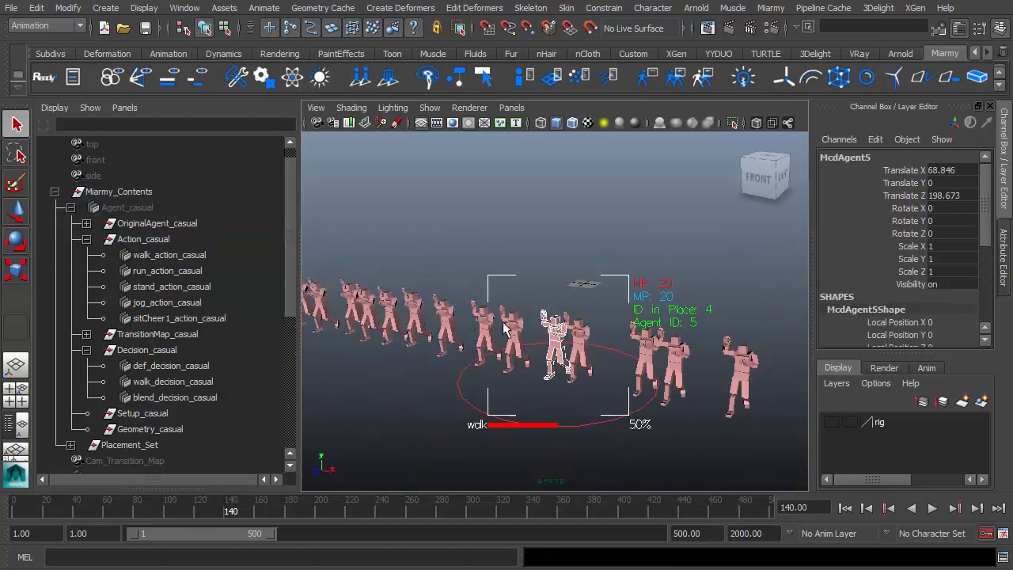
{"action": "scroll", "coordinate": [507, 352], "scroll_direction": "up", "scroll_amount": 3}
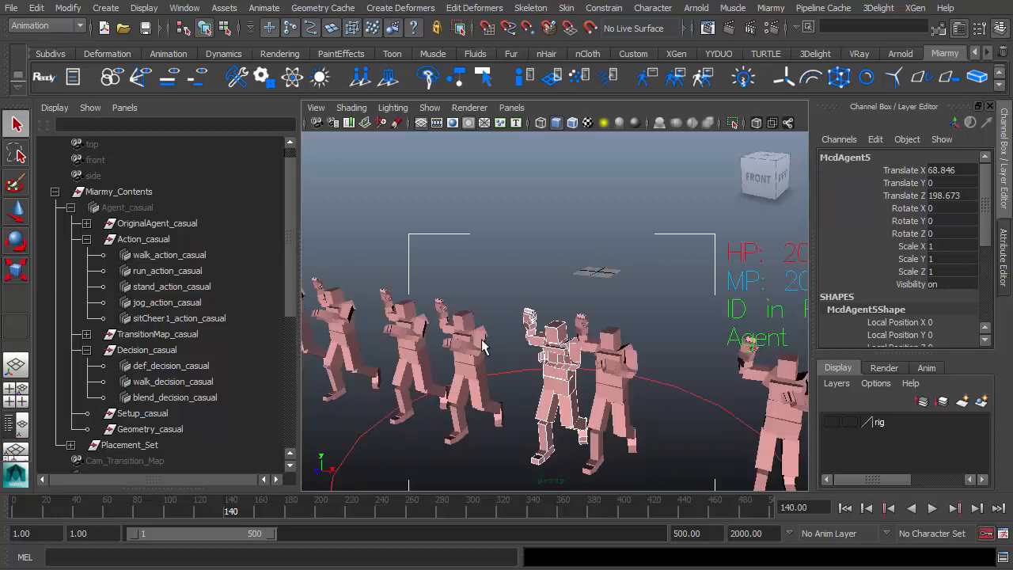
{"action": "left_click", "coordinate": [482, 347]}
{"action": "scroll", "coordinate": [507, 356], "scroll_direction": "down", "scroll_amount": 4}
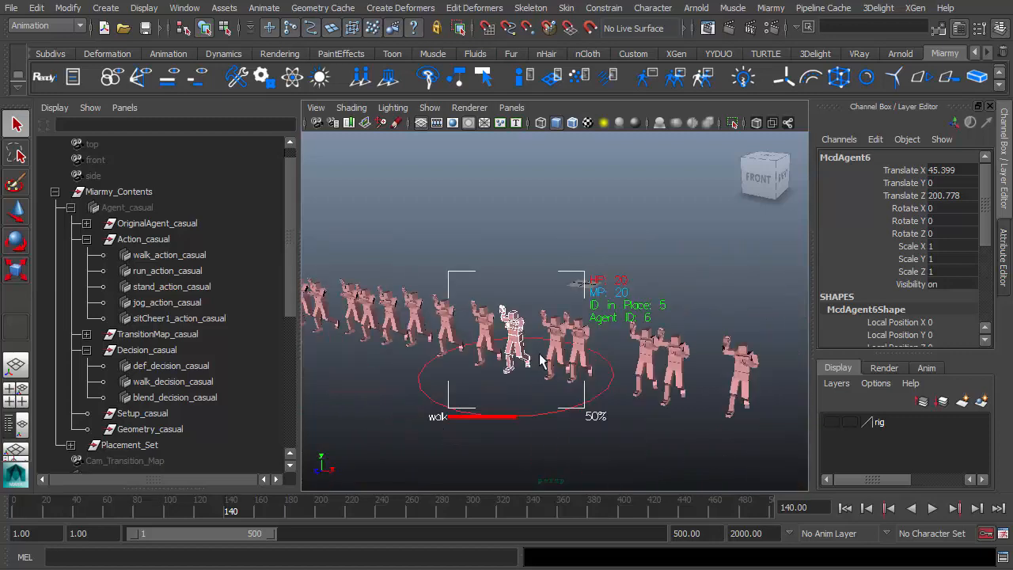
{"action": "left_click_drag", "start_coordinate": [539, 354], "coordinate": [500, 355], "text": "alt"}
{"action": "key", "text": "f"}
{"action": "scroll", "coordinate": [501, 356], "scroll_direction": "down", "scroll_amount": 5}
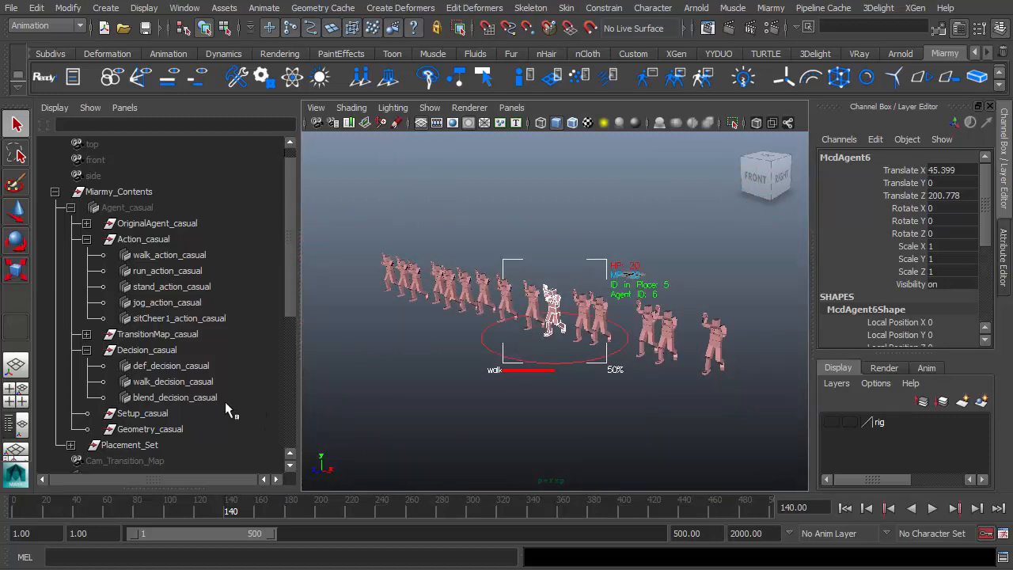
Select blend_decision_casual, replay the simulation from the first frame and examine the agents' arm blending from another angle.
{"action": "double_click", "coordinate": [226, 403]}
{"action": "left_click", "coordinate": [373, 436]}
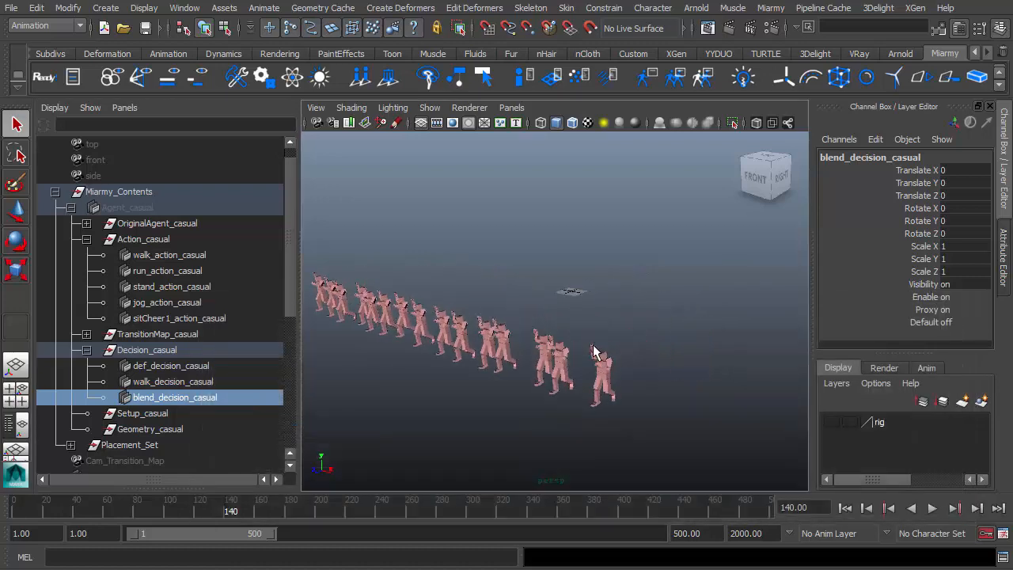
{"action": "left_click", "coordinate": [845, 508]}
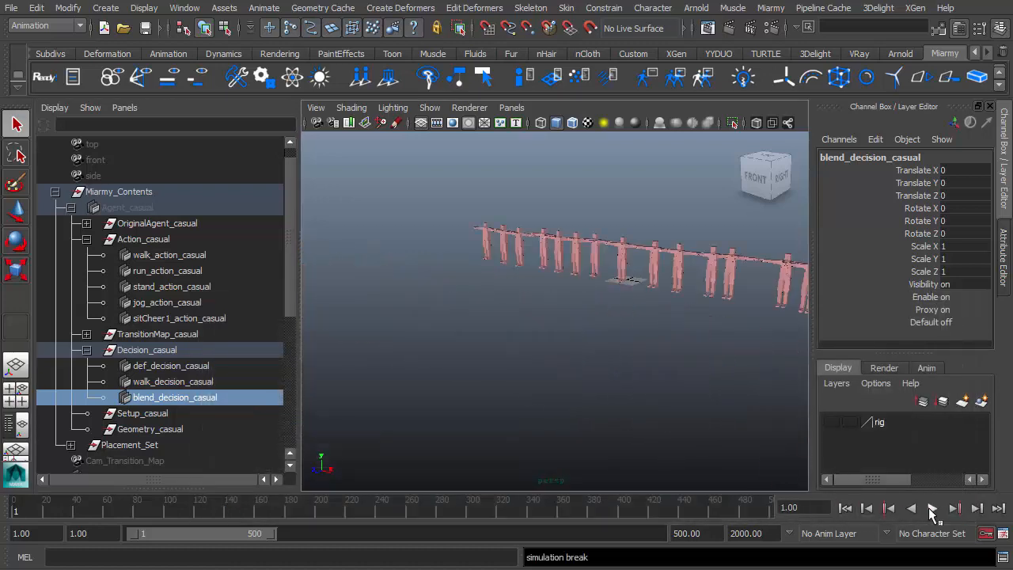
{"action": "left_click", "coordinate": [932, 508]}
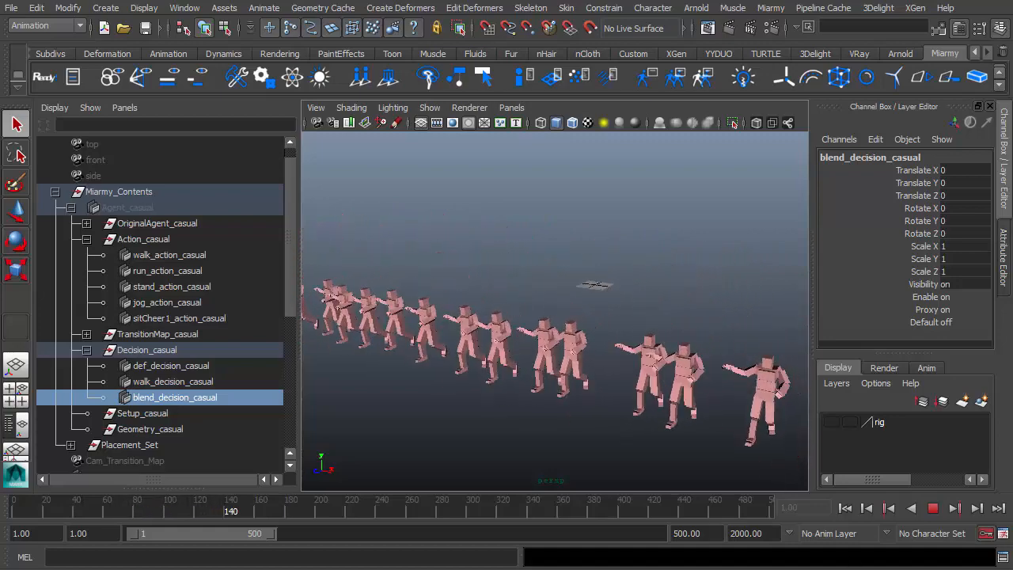
{"action": "key", "text": "Escape"}
{"action": "left_click_drag", "start_coordinate": [608, 427], "coordinate": [518, 401], "text": "alt"}
{"action": "middle_click_drag", "start_coordinate": [517, 400], "coordinate": [574, 380], "text": "alt"}
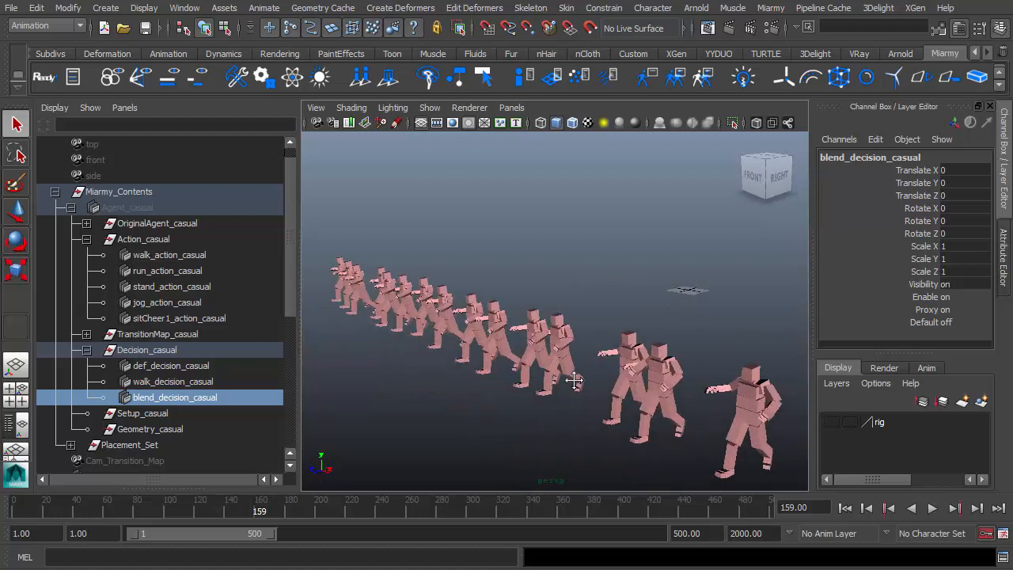